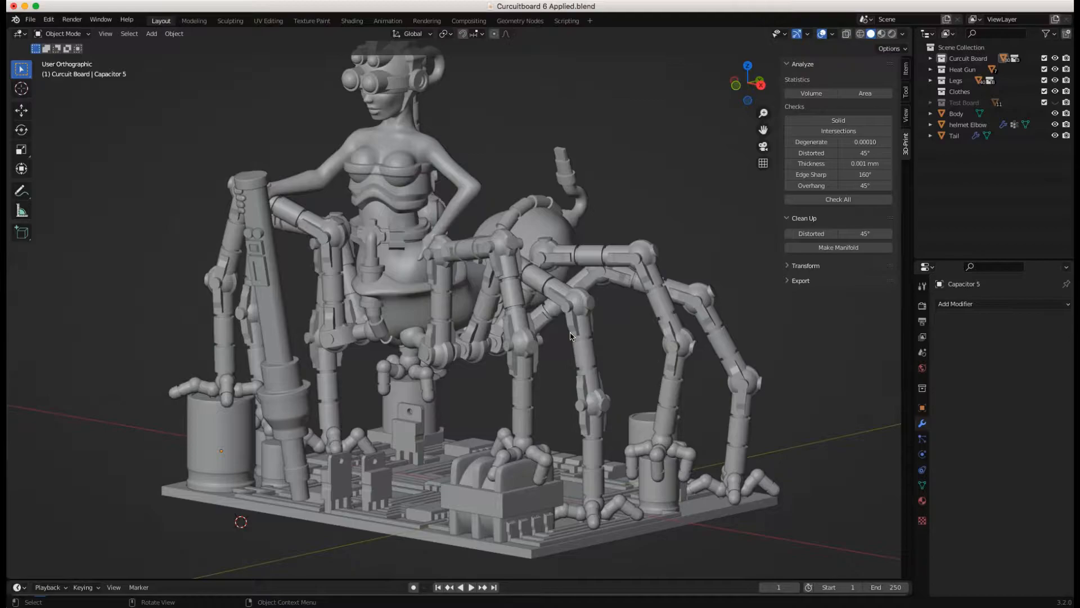
- Examine the whole figure, its mechanical legs and the circuit board base from several angles and distances
mouse_move(474, 317)
middle_mouse_down()
mouse_move(501, 320)
mouse_move(475, 299)
mouse_move(476, 316)
middle_mouse_up()
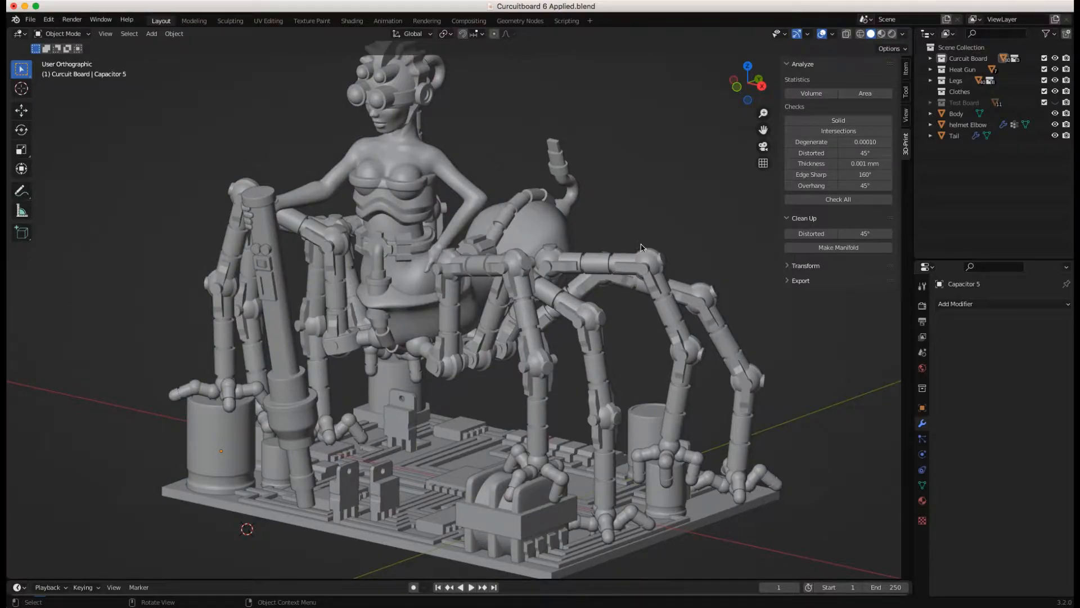
middle_click_drag(615, 276, 584, 296)
scroll(574, 294, "down", 2)
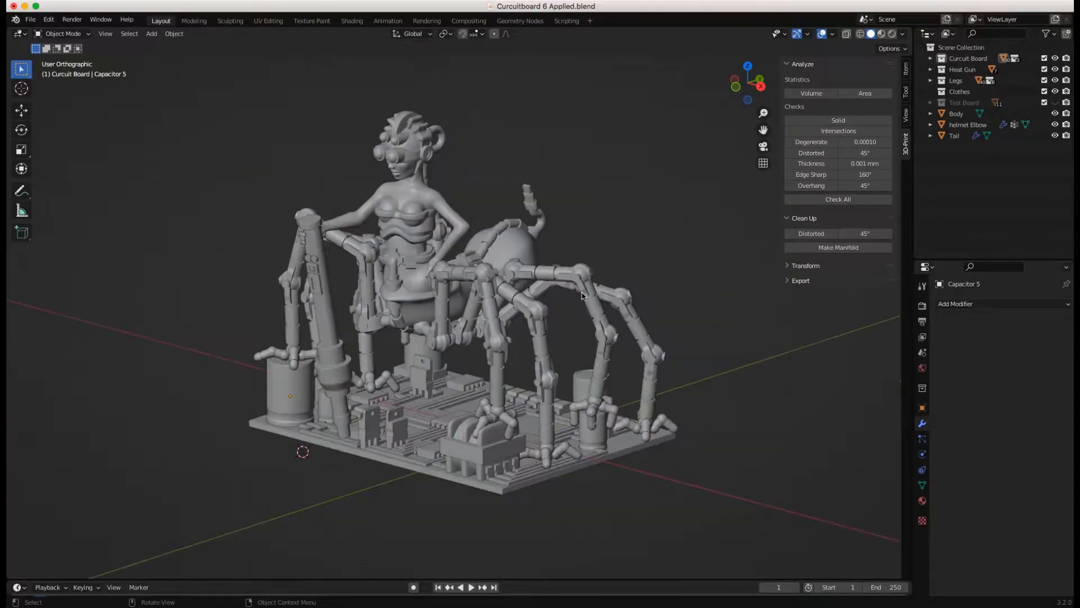
scroll(555, 286, "up", 1)
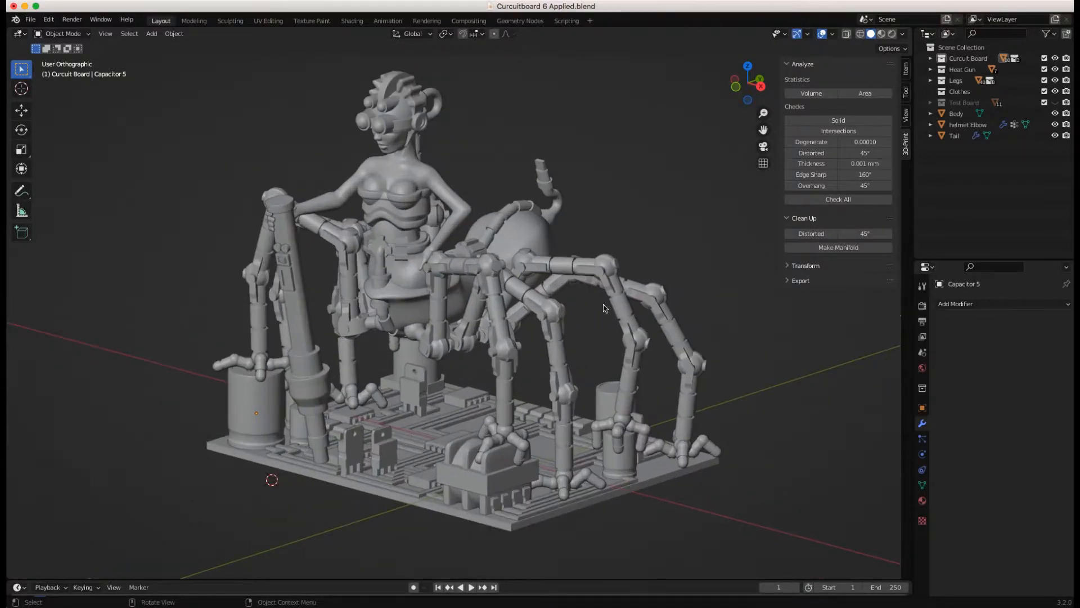
scroll(598, 304, "up", 2)
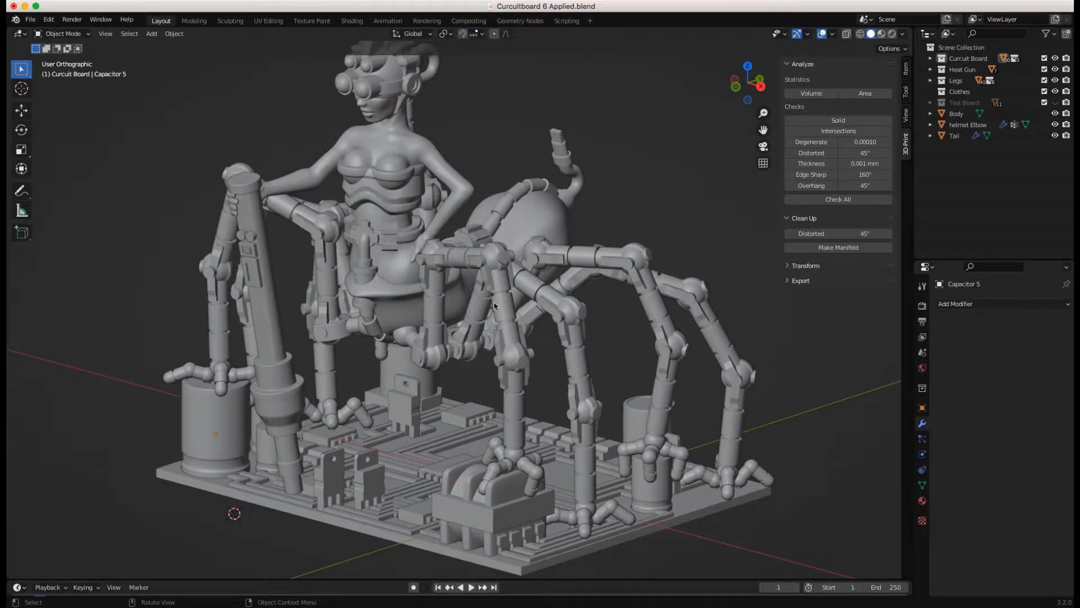
scroll(393, 271, "up", 5)
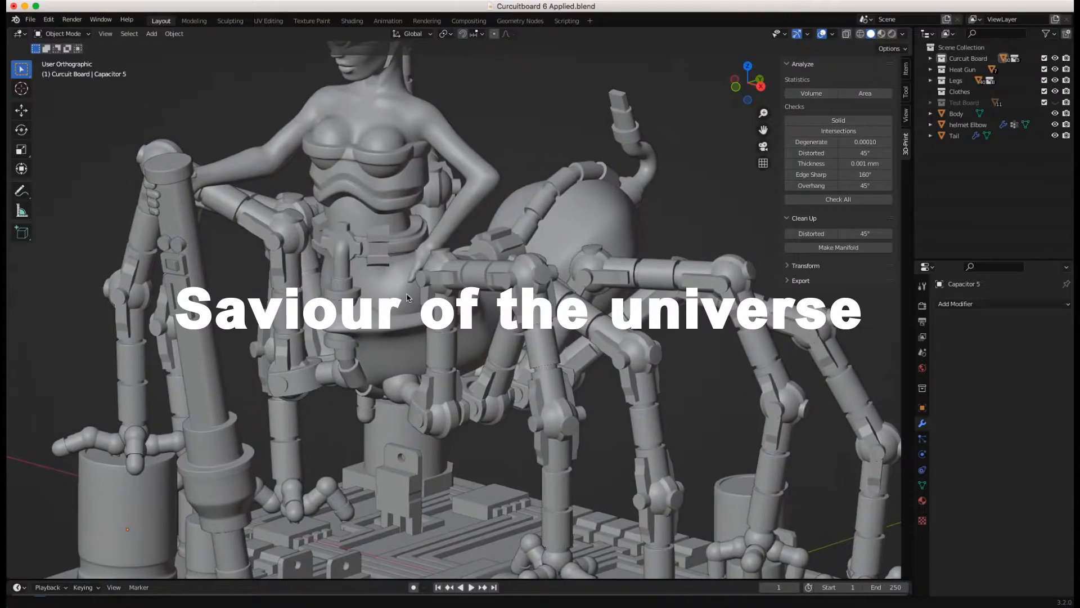
middle_click_drag(406, 294, 413, 299, "shift")
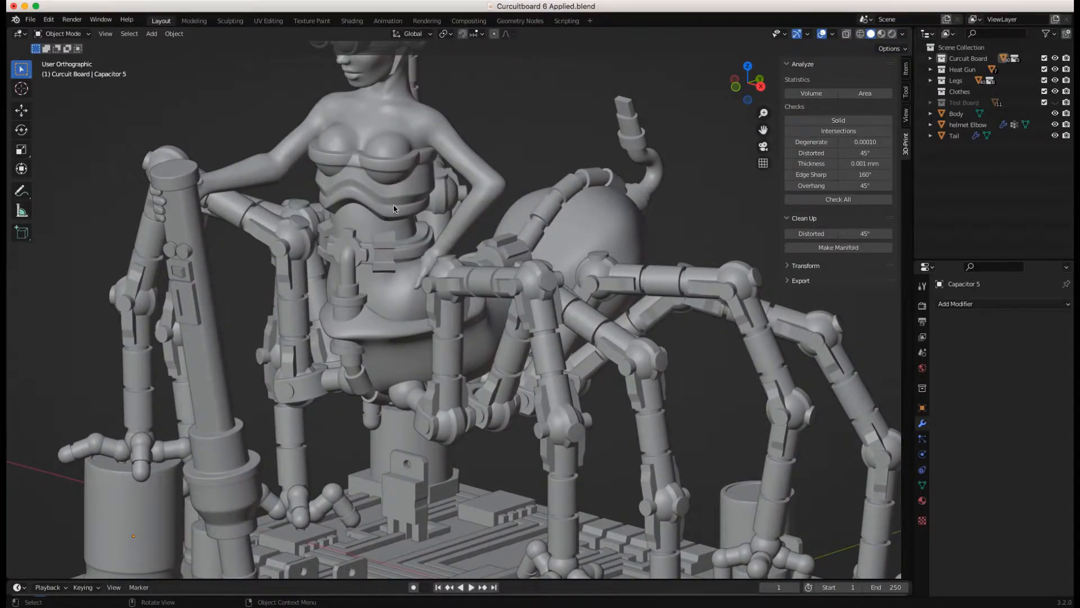
scroll(445, 239, "down", 2)
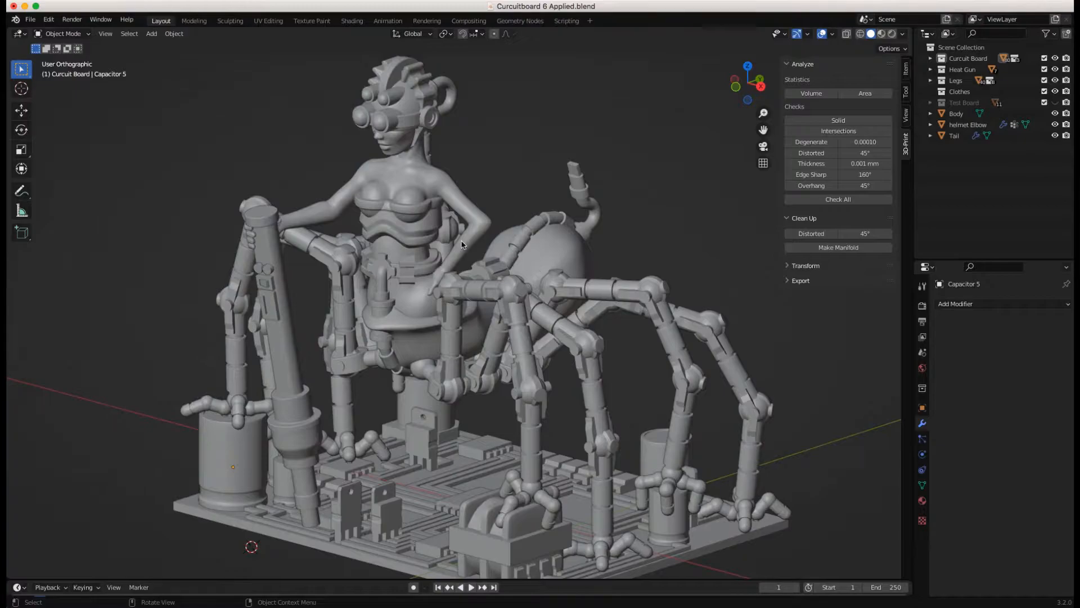
scroll(462, 245, "up", 1)
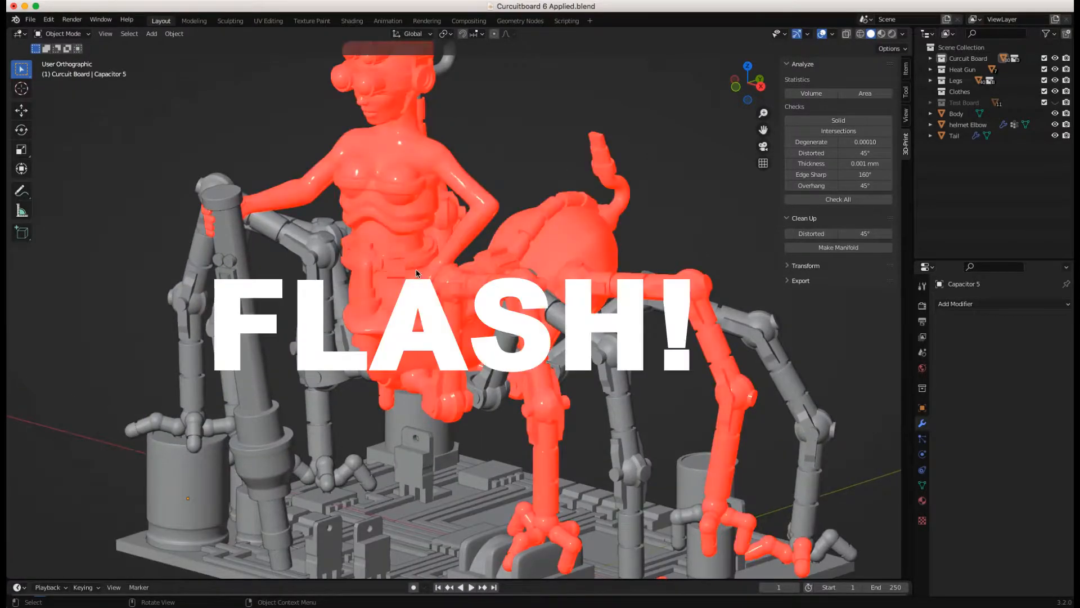
middle_click_drag(437, 268, 563, 282)
scroll(512, 324, "down", 5)
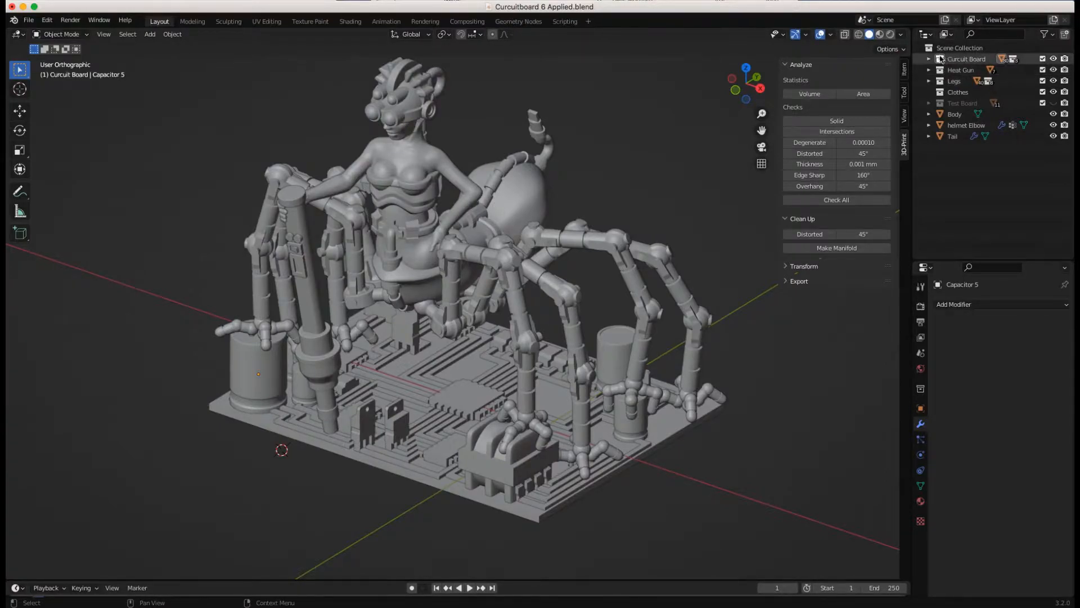
- Toggle the Curcuit Board collection's visibility off and on to check which parts it contains
left_click(929, 59)
left_click(929, 59)
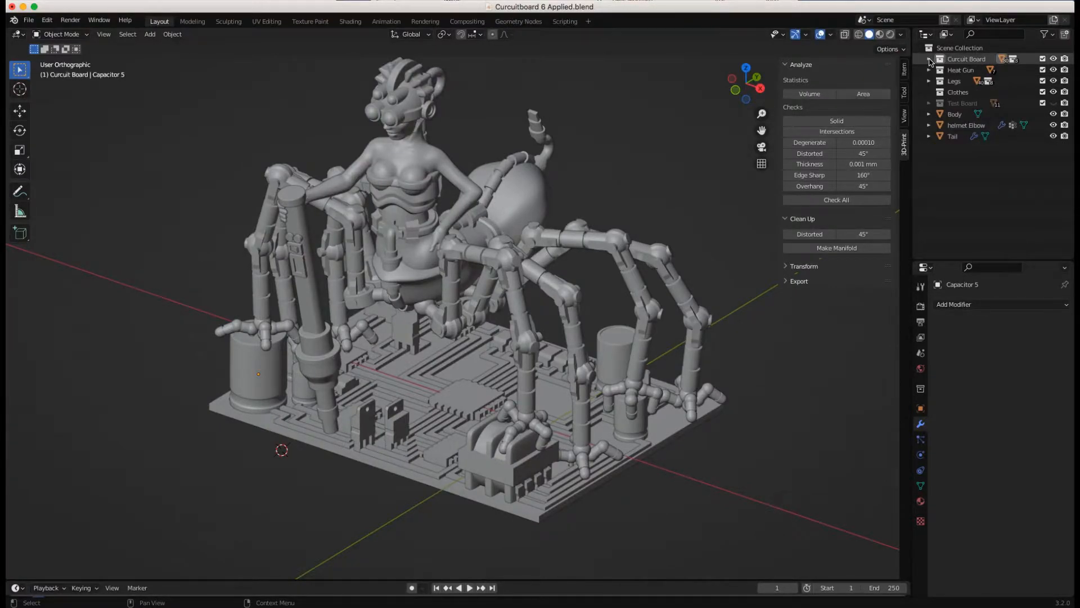
left_click(1053, 58)
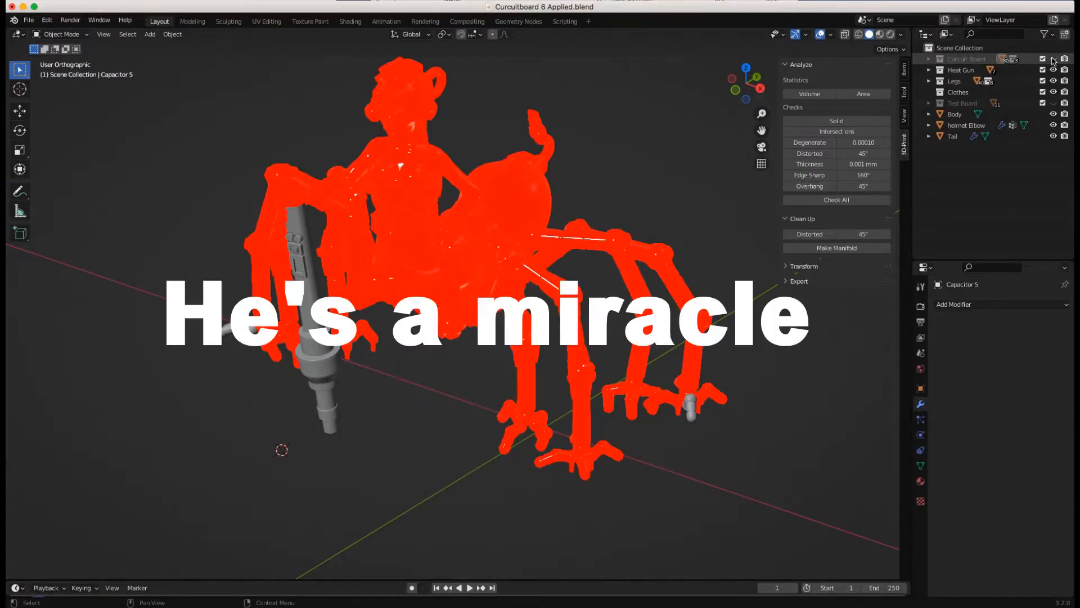
left_click(1053, 59)
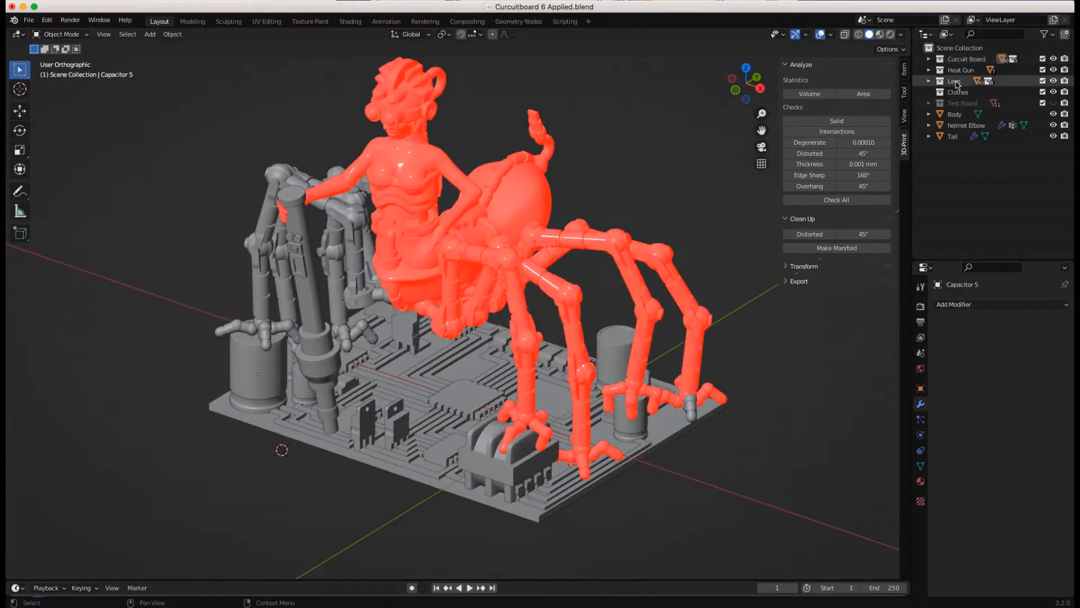
- Select the Body object and toggle the Legs collection's visibility off and on
left_click(532, 193)
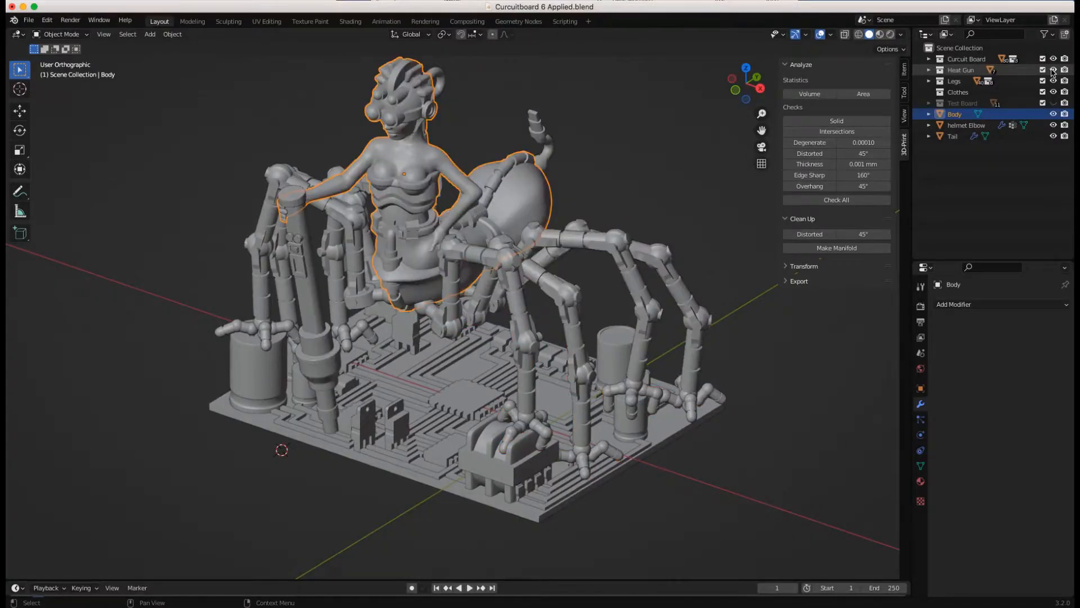
left_click(1054, 81)
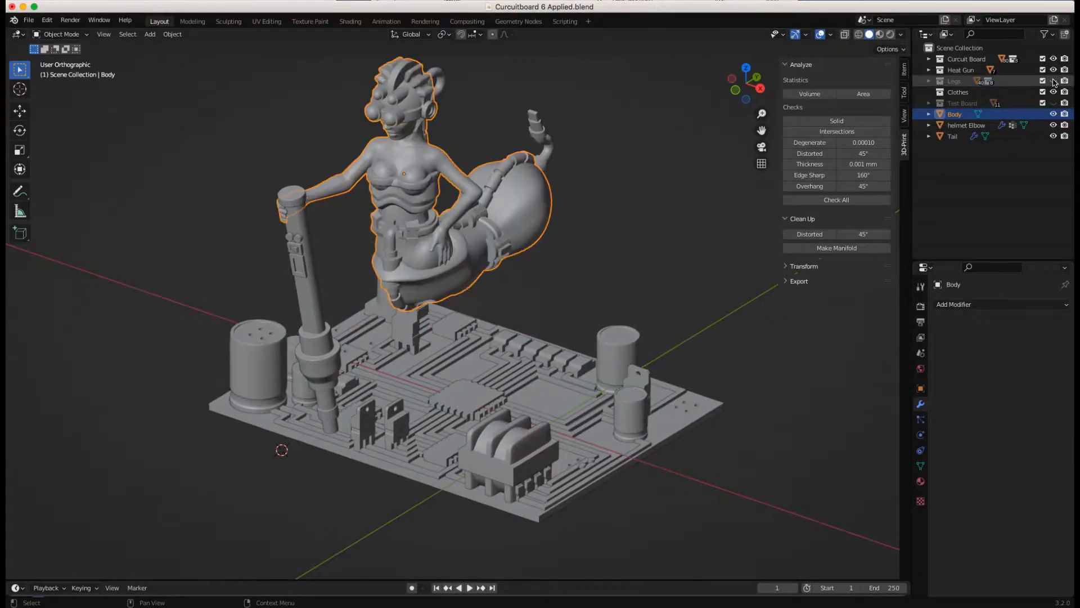
left_click(1054, 81)
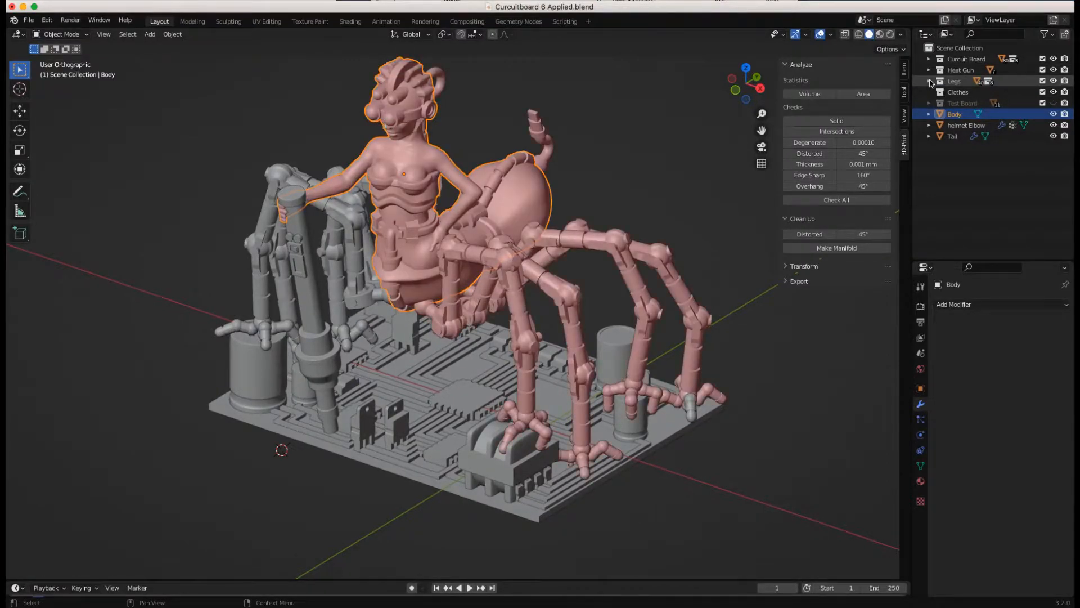
- Expand the Legs collection and toggle the Leg 4, Leg 3 and Leg 2 sub-collections off and on
left_click(929, 81)
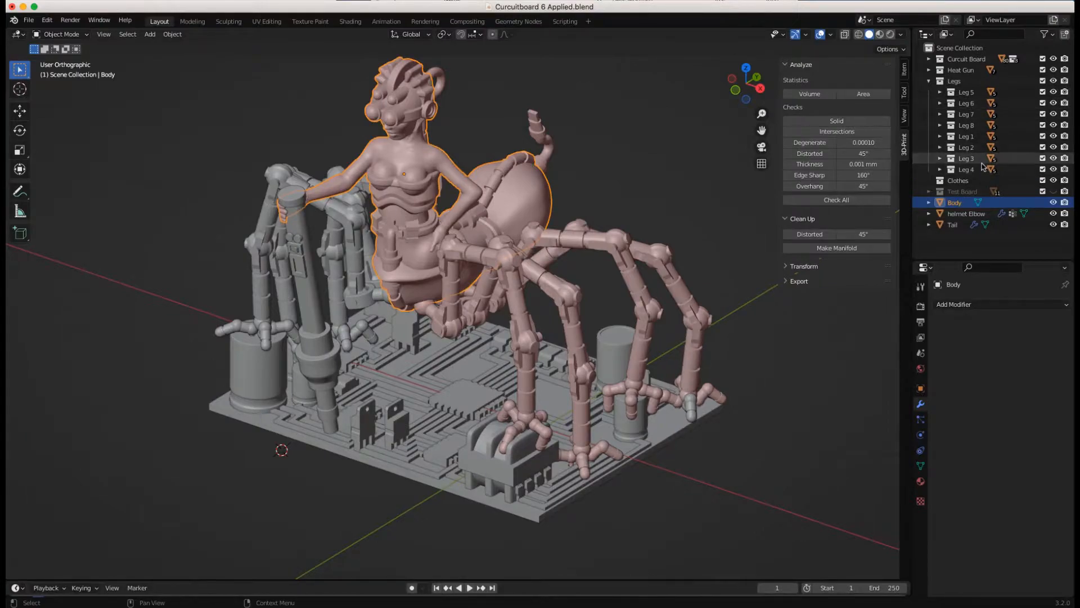
left_click(1054, 169)
left_click(1054, 169)
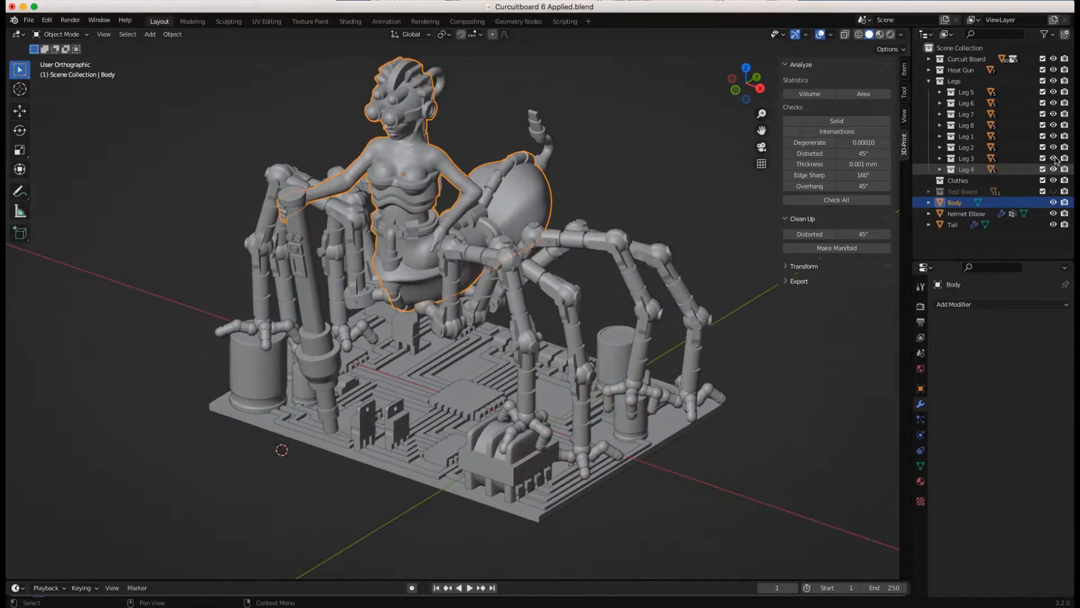
left_click(1054, 158)
left_click(1054, 148)
left_click(1054, 148)
left_click(1054, 158)
- Show the Test Board collection and collapse the Legs collection in the scene hierarchy
left_click(1054, 191)
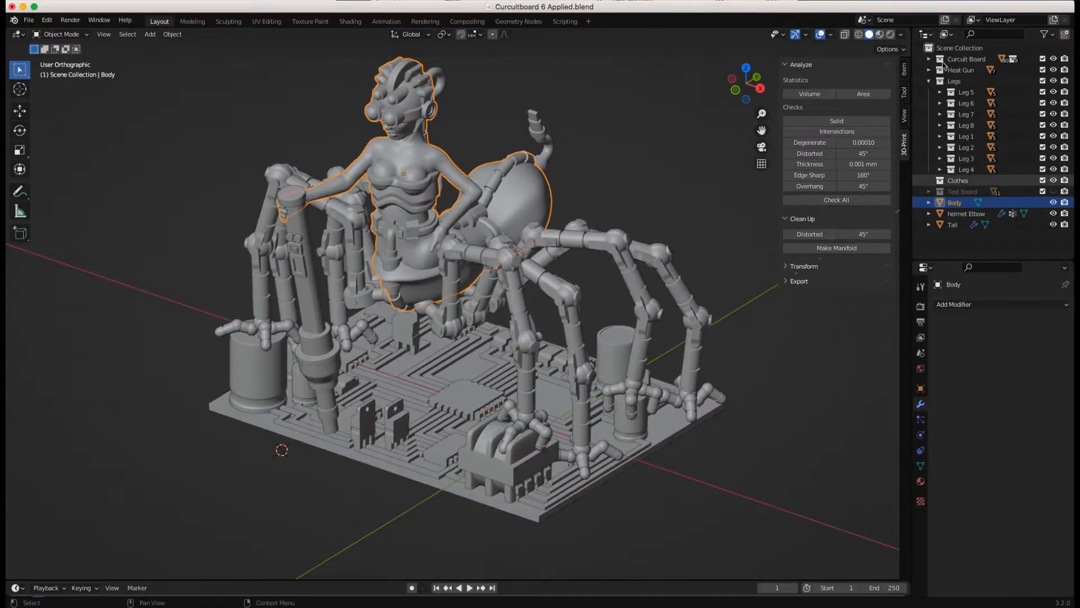
left_click(932, 82)
left_click(932, 82)
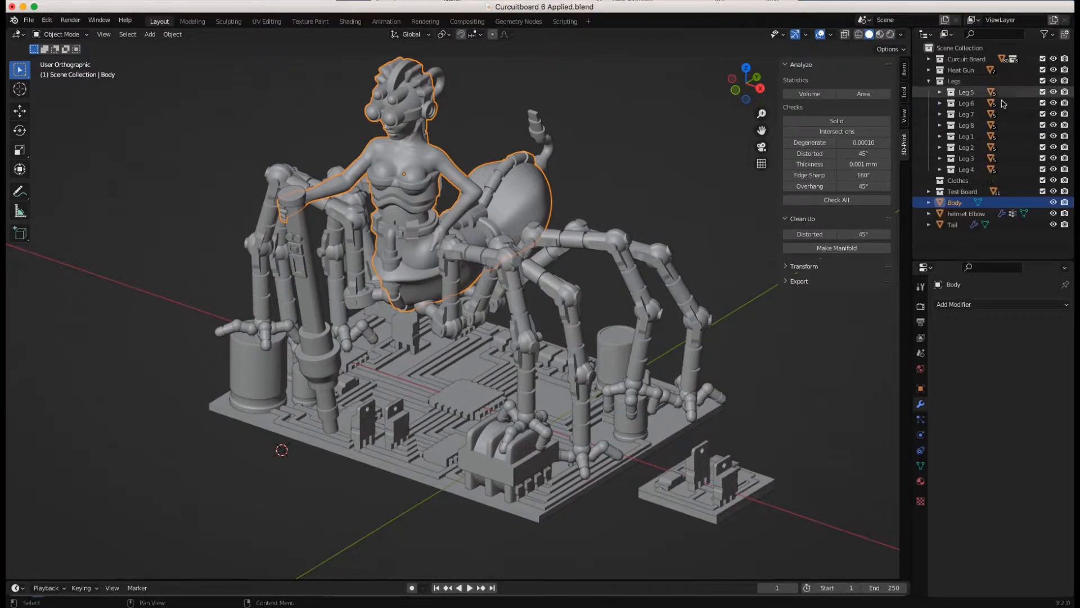
left_click(929, 81)
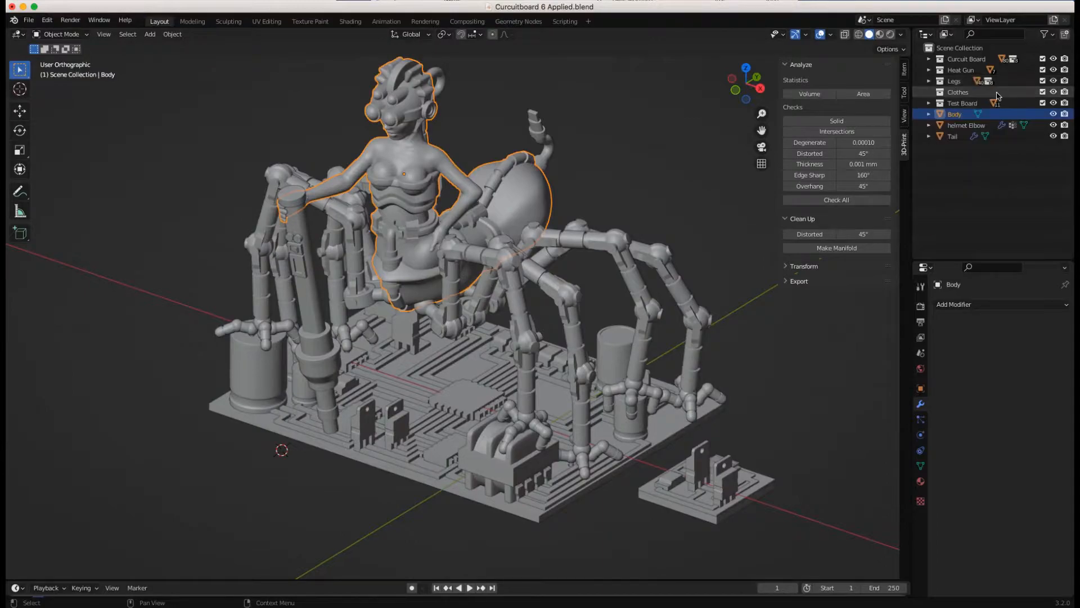
- Hide the Legs collection and the Test Board collection in the viewport
left_click(1054, 81)
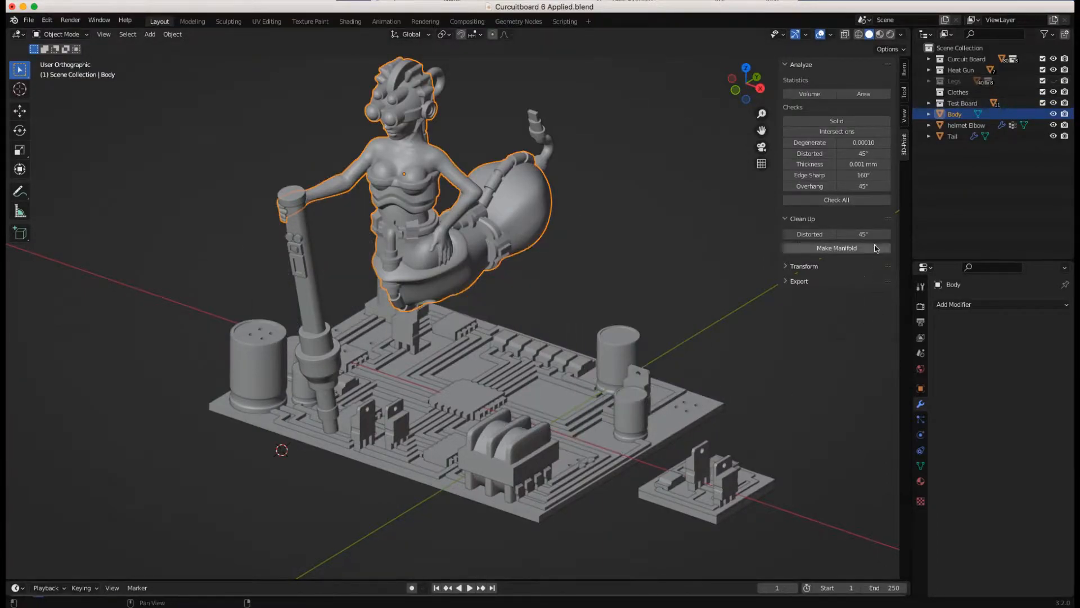
middle_click_drag(736, 497, 712, 522)
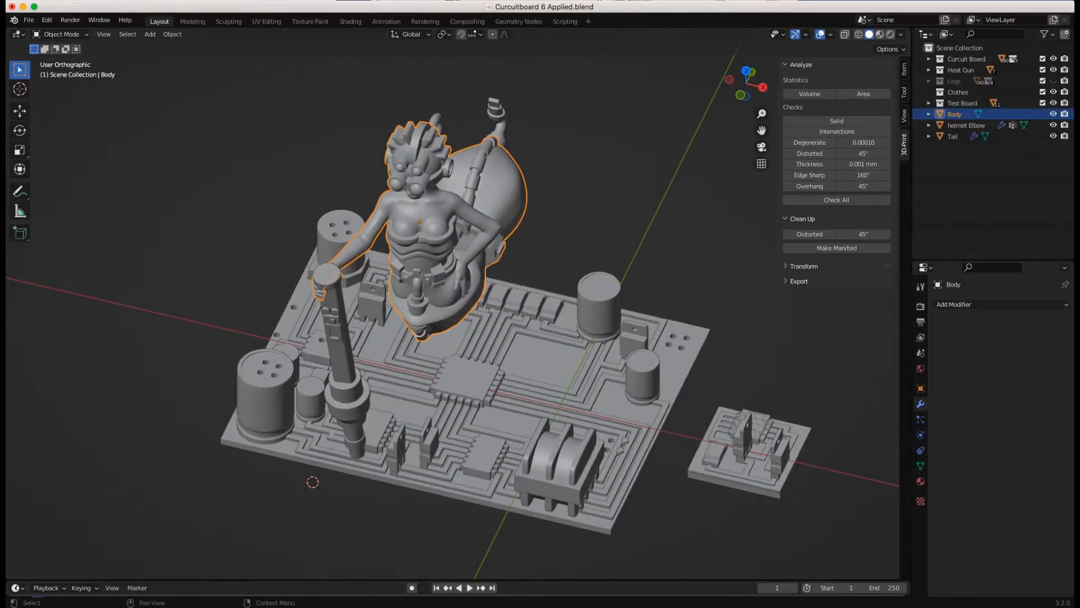
left_click(1054, 103)
- Examine the body, heat gun and circuit board from several angles without the legs
middle_click_drag(675, 393, 600, 440)
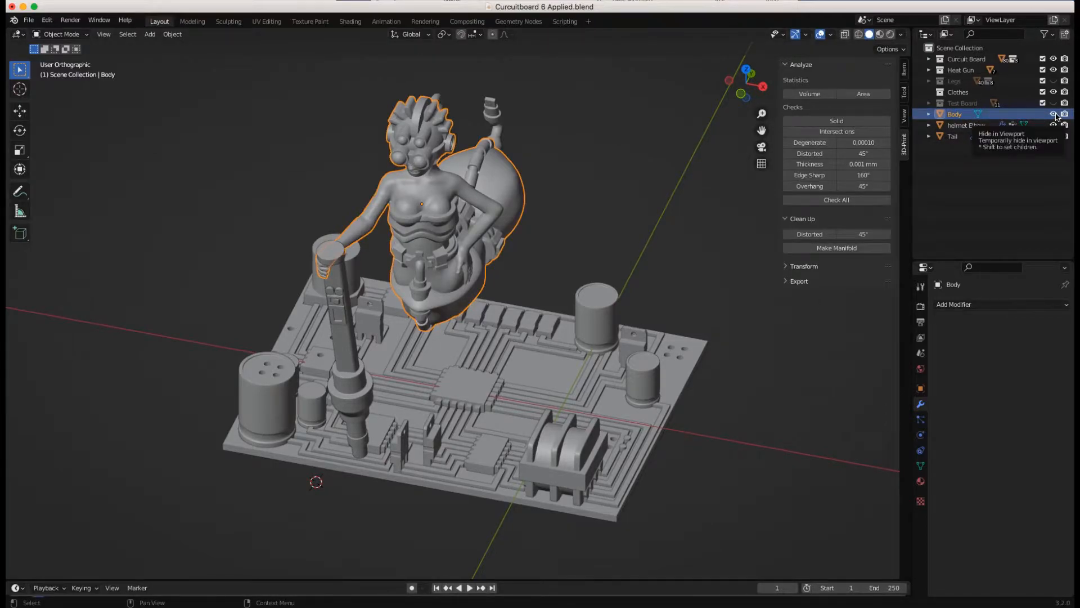
middle_click_drag(650, 266, 568, 239)
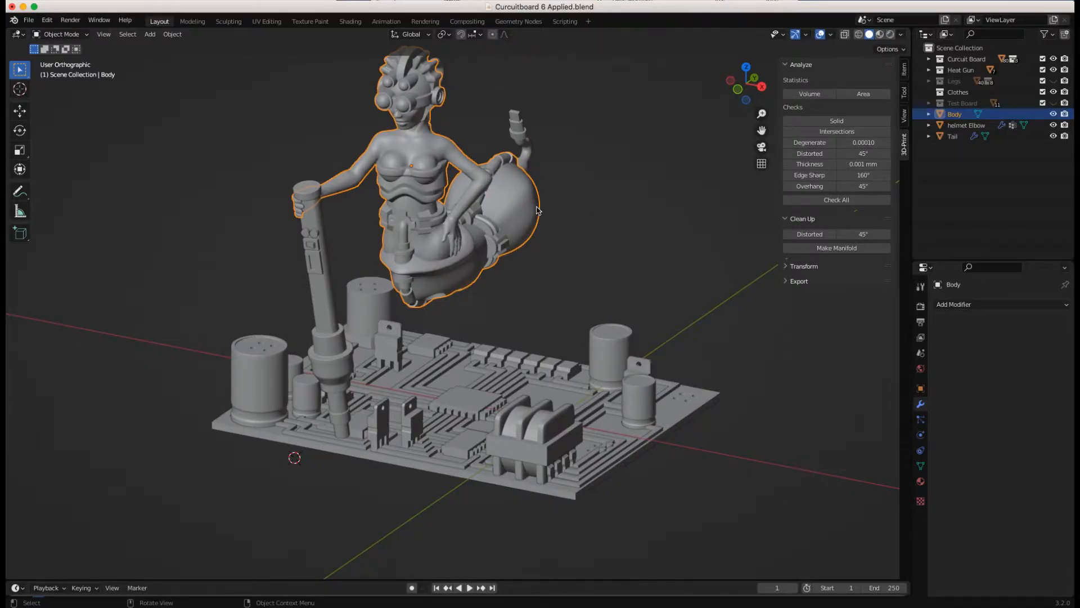
middle_click_drag(427, 233, 433, 227)
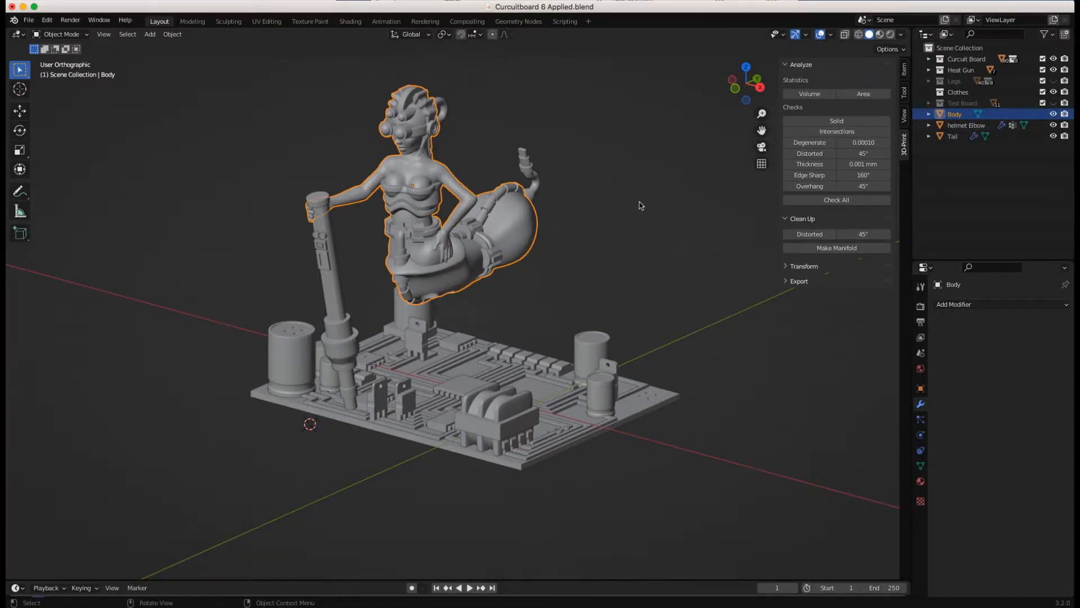
middle_click_drag(557, 249, 573, 279)
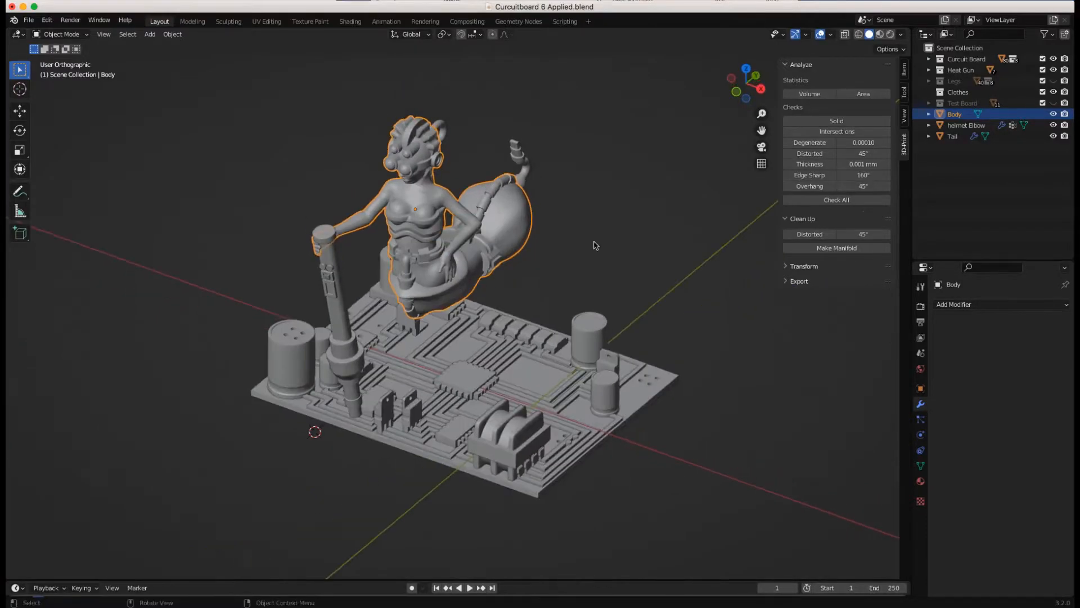
scroll(587, 246, "up", 1)
scroll(589, 246, "up", 2)
scroll(589, 246, "down", 2)
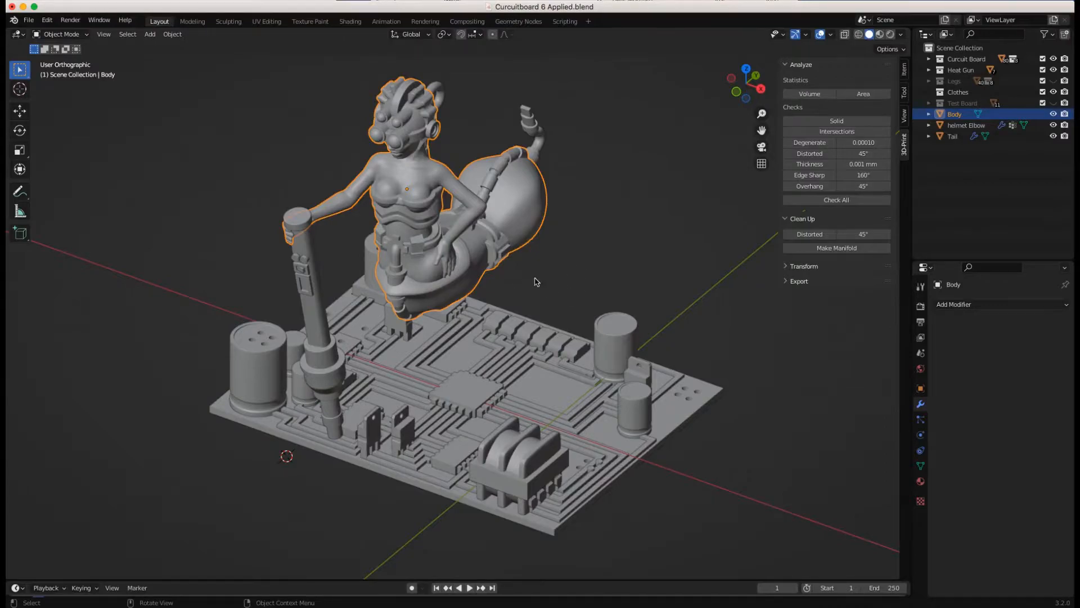
middle_click_drag(609, 267, 636, 265)
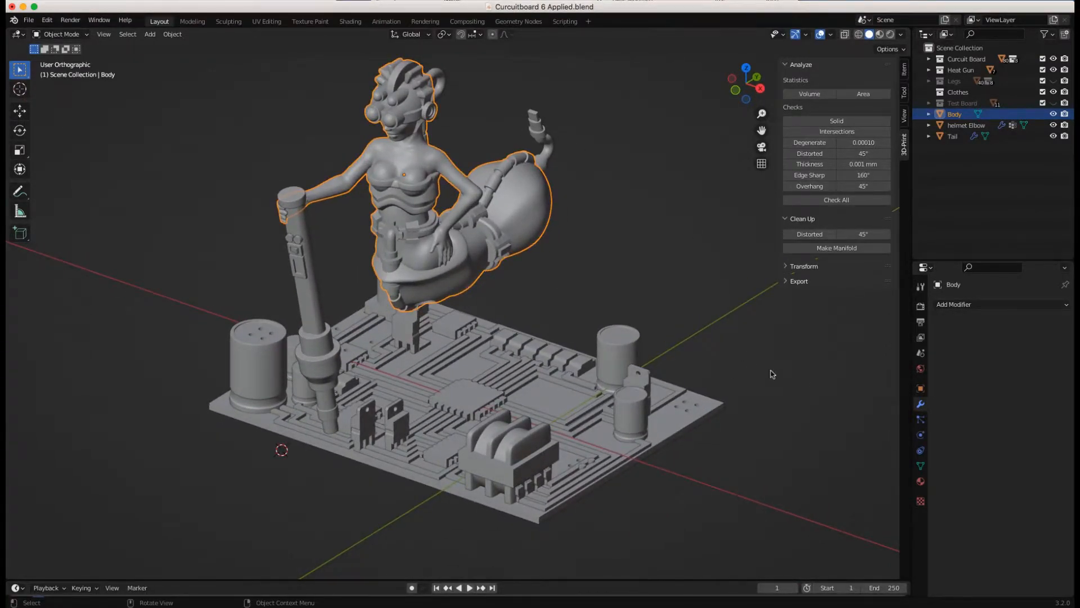
middle_click_drag(781, 414, 792, 423)
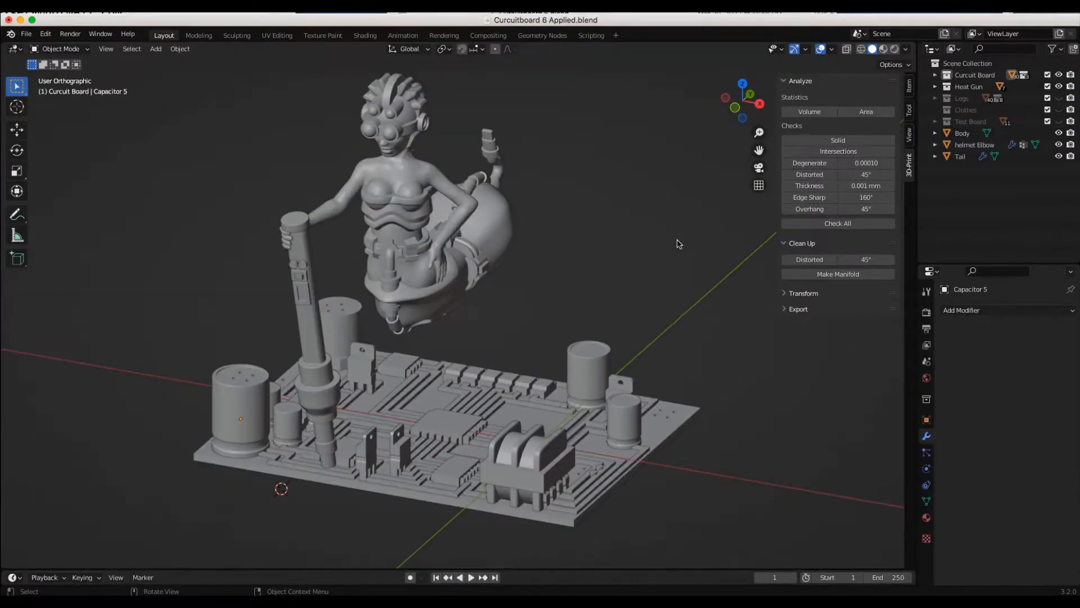
middle_click_drag(596, 242, 703, 220)
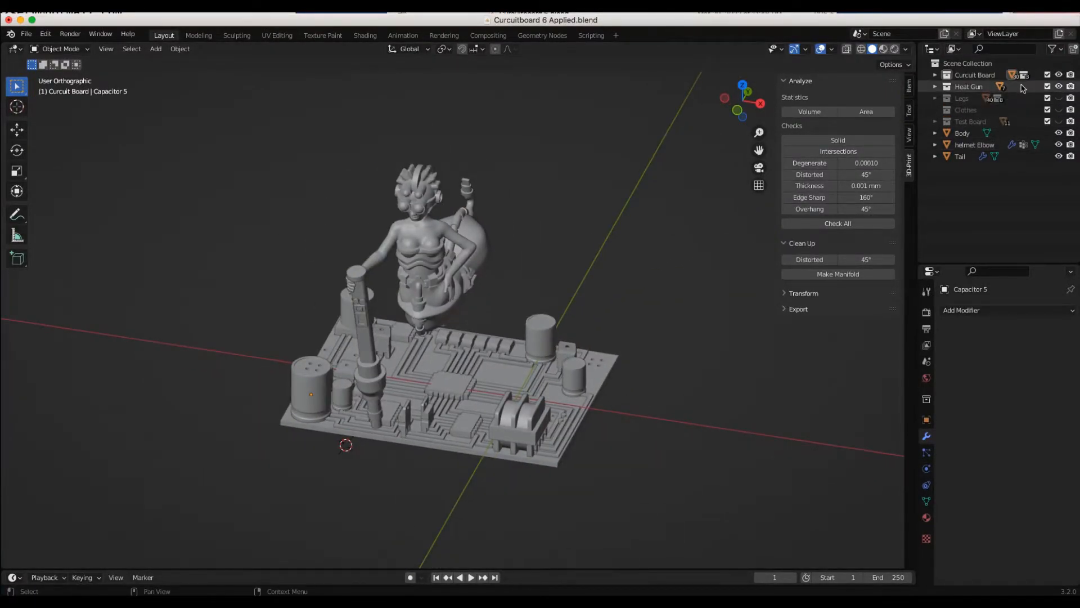
- Hide the Heat Gun collection and the Body, Tail and helmet Elbow objects so only the circuit board remains
left_click(1059, 88)
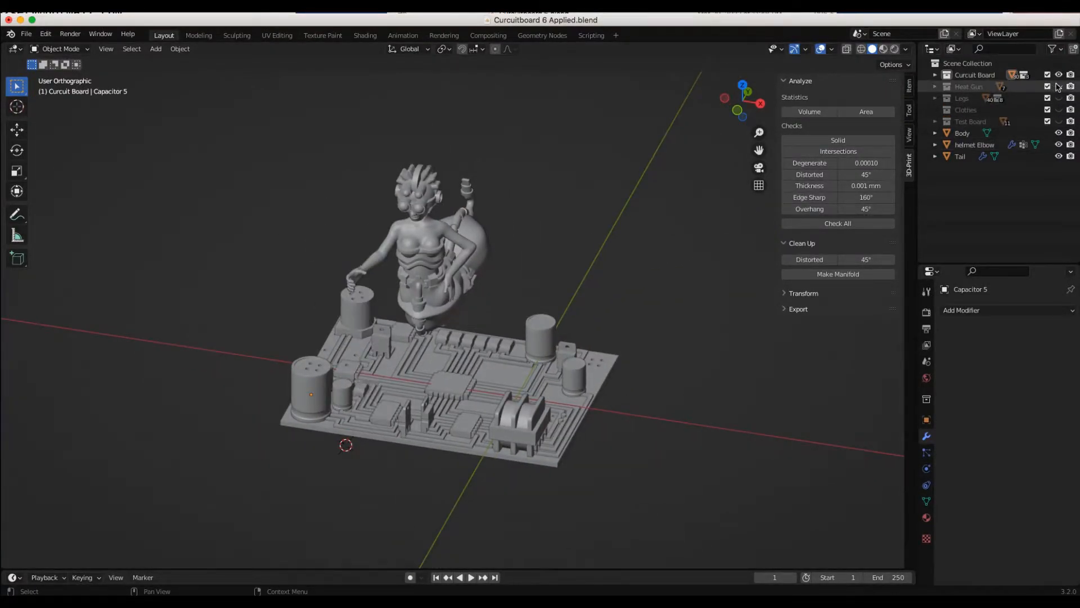
left_click(1059, 133)
left_click(1059, 156)
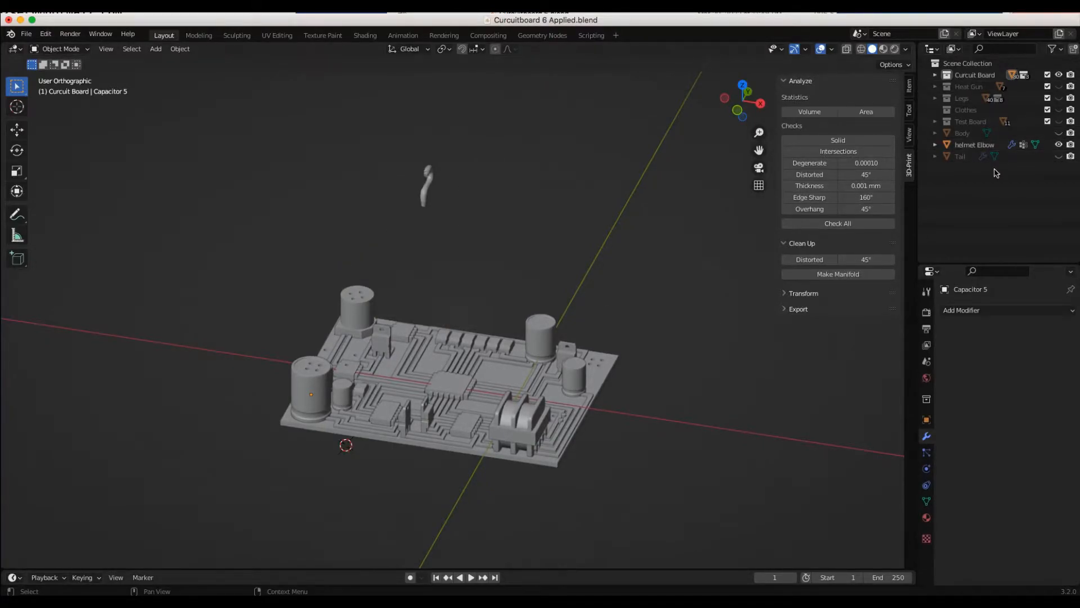
left_click(1059, 144)
key("Home")
middle_click_drag(485, 306, 506, 359)
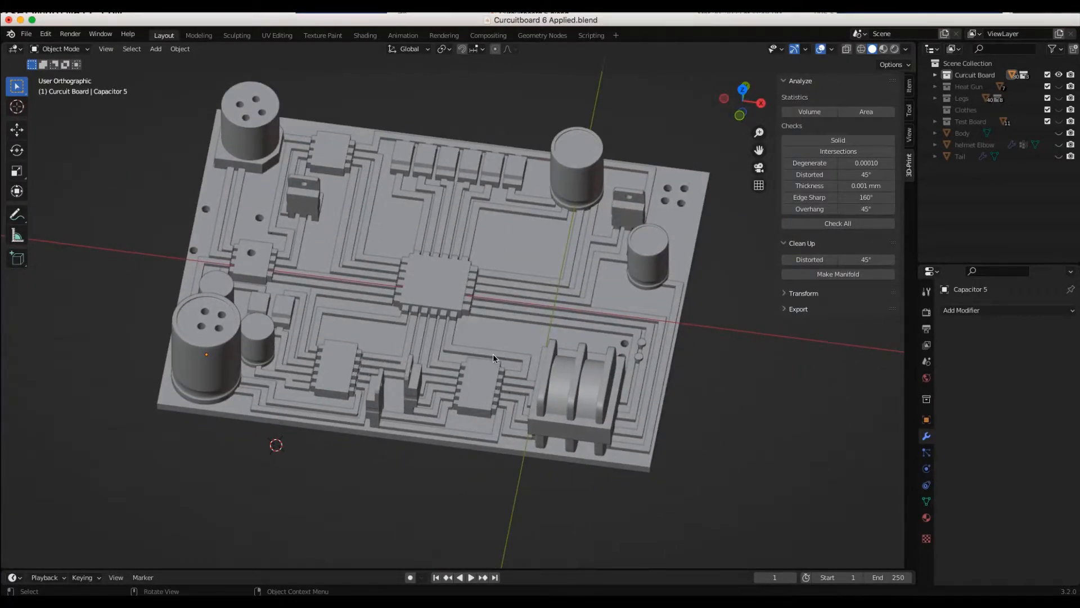
- Select a trace running from the central chip, and the CurcuitBoard base plate in its place
left_click(463, 347)
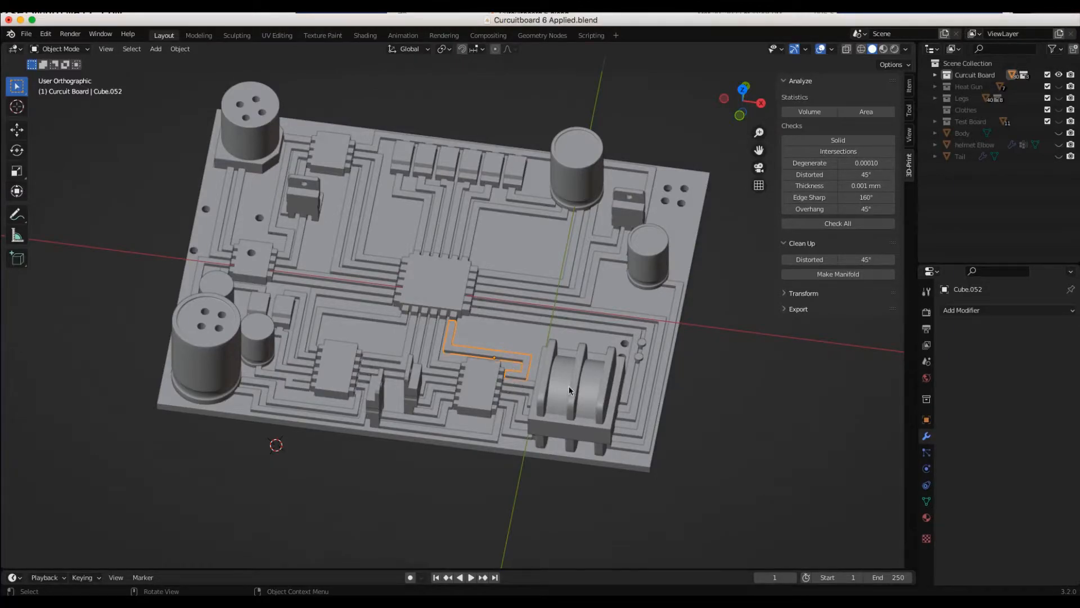
left_click(534, 343)
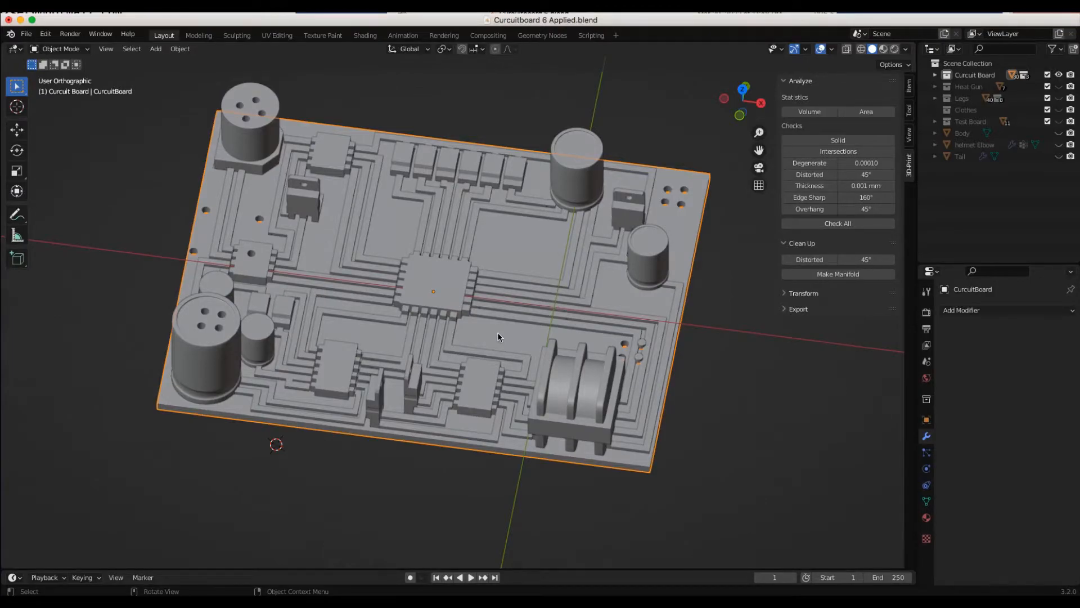
- Select the bent trace beside the central chip, the chip and the base plate in turn, and examine the board from several angles
middle_click_drag(509, 337, 488, 328)
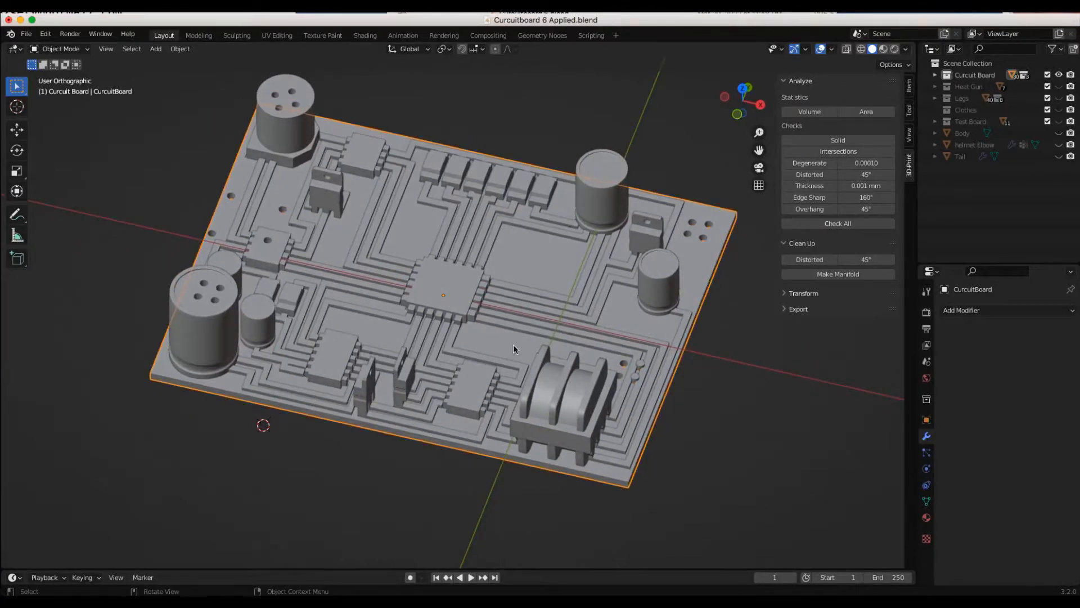
left_click(456, 356)
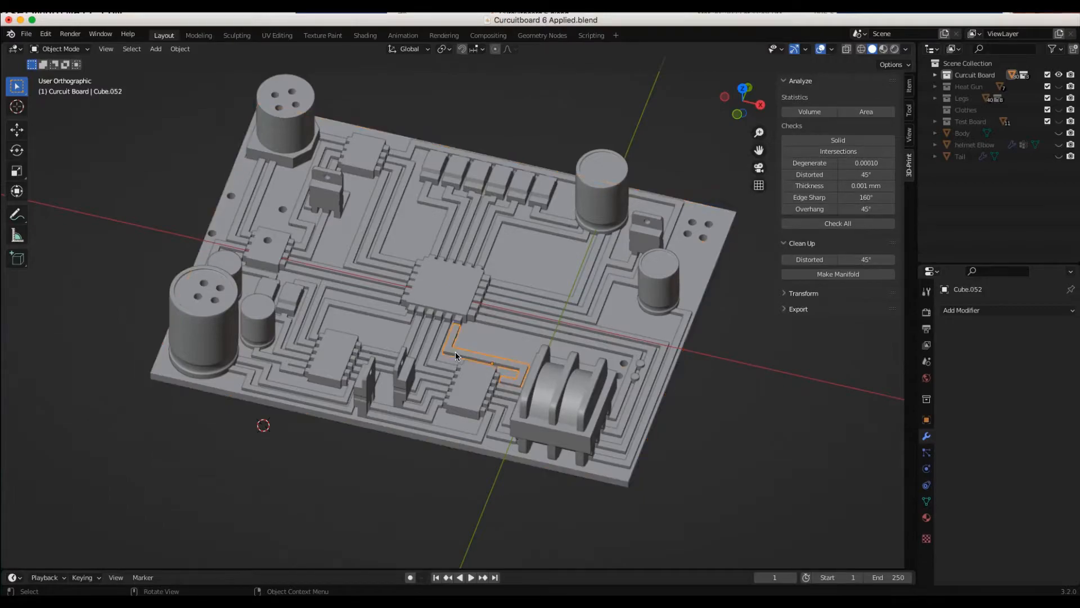
left_click(467, 299)
left_click(492, 345)
mouse_move(478, 339)
middle_mouse_down()
mouse_move(487, 363)
mouse_move(493, 340)
middle_mouse_up()
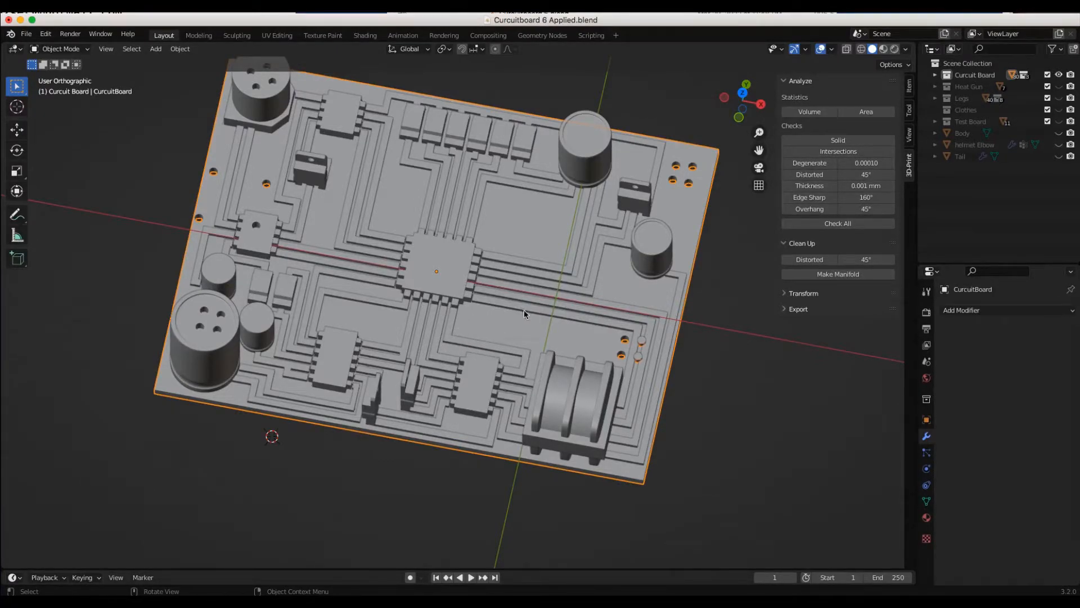
middle_click_drag(617, 350, 613, 319)
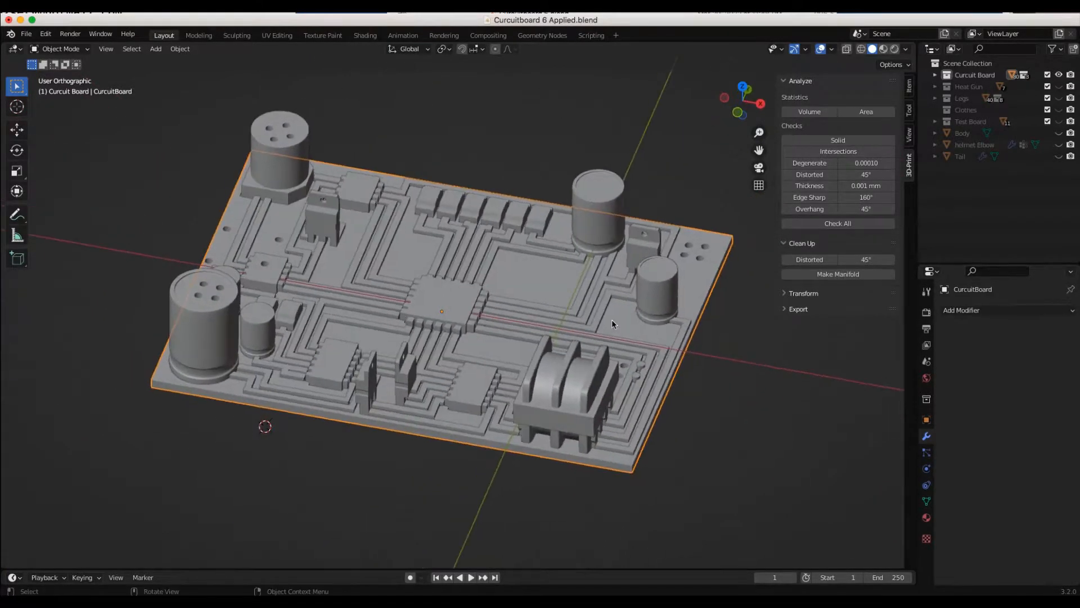
middle_click_drag(505, 343, 461, 359)
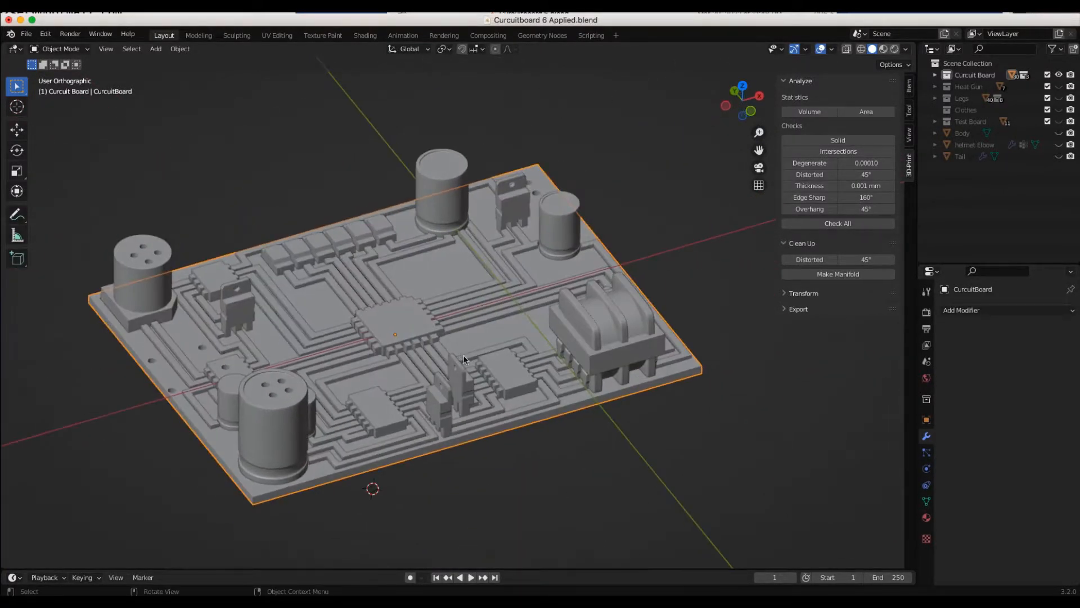
- Lift the bent trace beside the central chip about 24.3 mm along Z off the board to expose the pegs beneath it
left_click(471, 353)
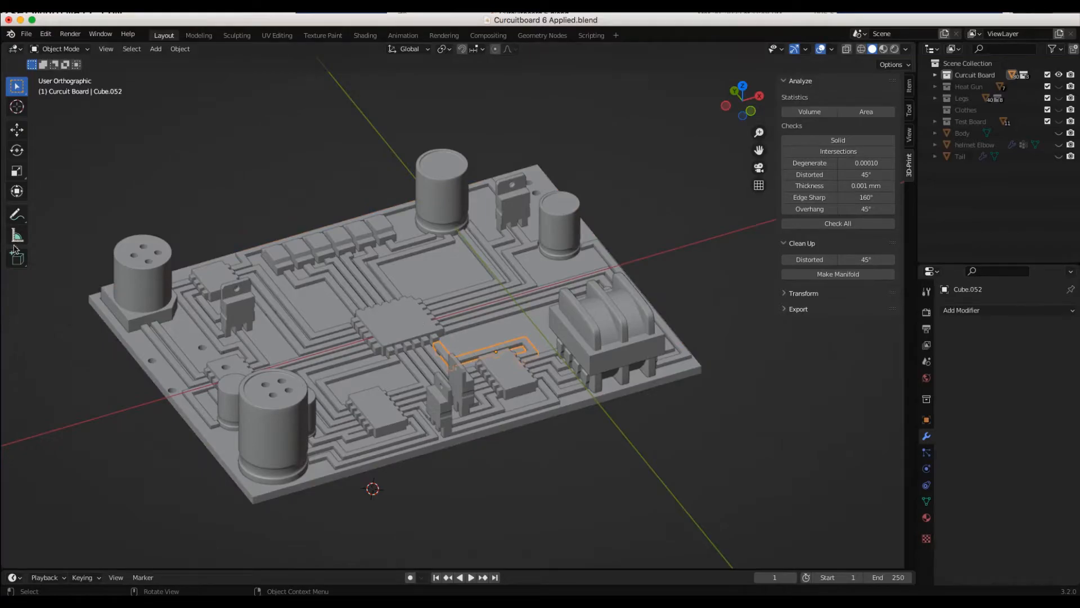
left_click(16, 129)
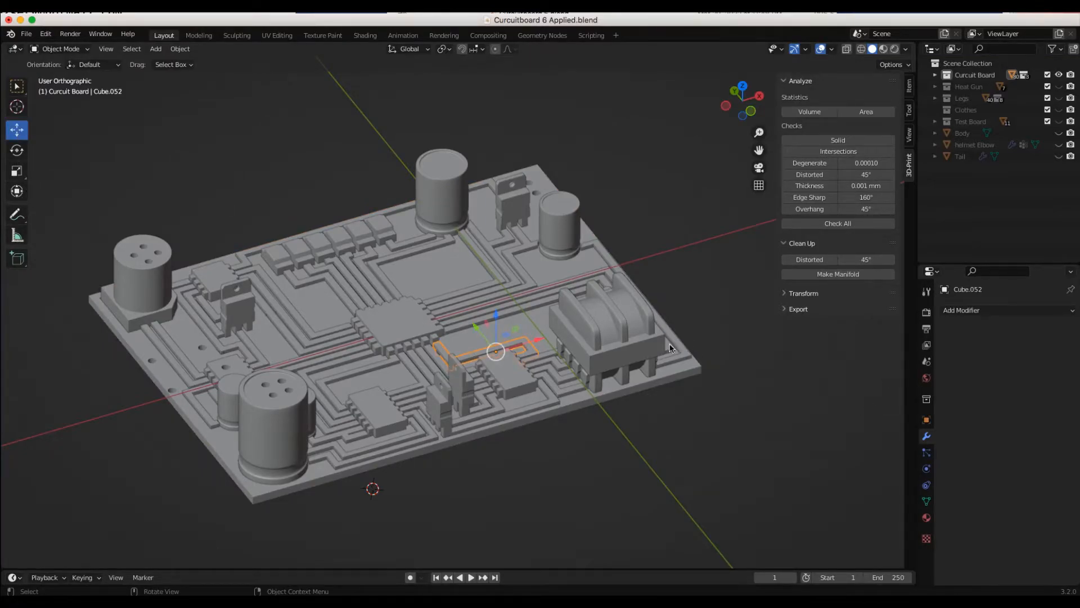
mouse_move(494, 310)
left_mouse_down()
mouse_move(510, 242)
mouse_move(495, 330)
left_mouse_up()
left_click(503, 335)
left_click(501, 327)
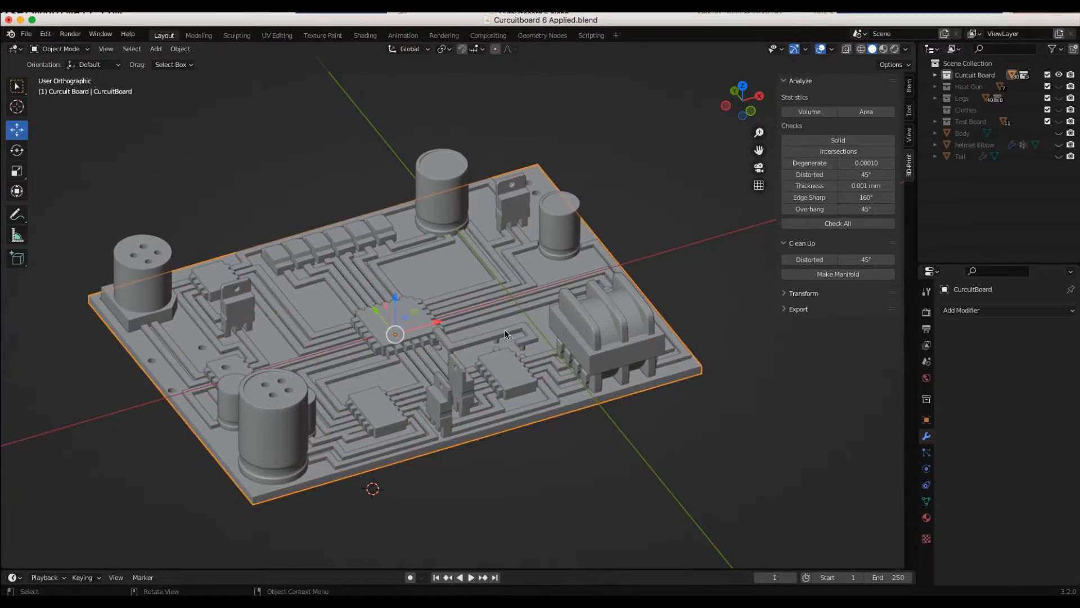
left_click(501, 321)
left_click_drag(496, 304, 494, 245)
mouse_move(494, 246)
middle_mouse_down()
mouse_move(497, 188)
mouse_move(497, 242)
middle_mouse_up()
scroll(499, 243, "up", 5)
scroll(489, 249, "down", 6)
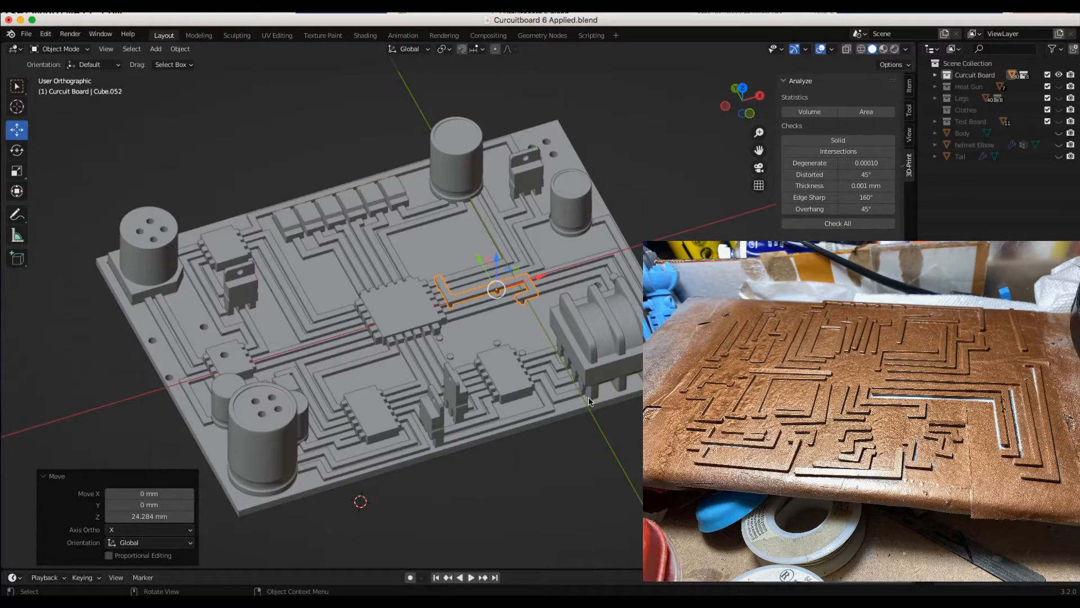
middle_click_drag(588, 391, 502, 316)
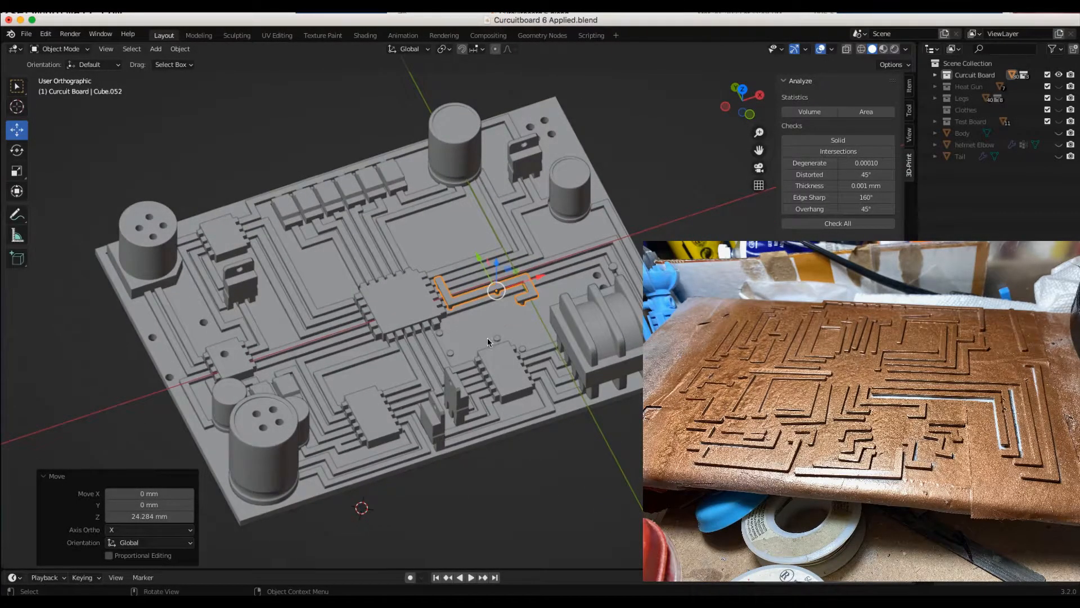
middle_click_drag(524, 332, 700, 397)
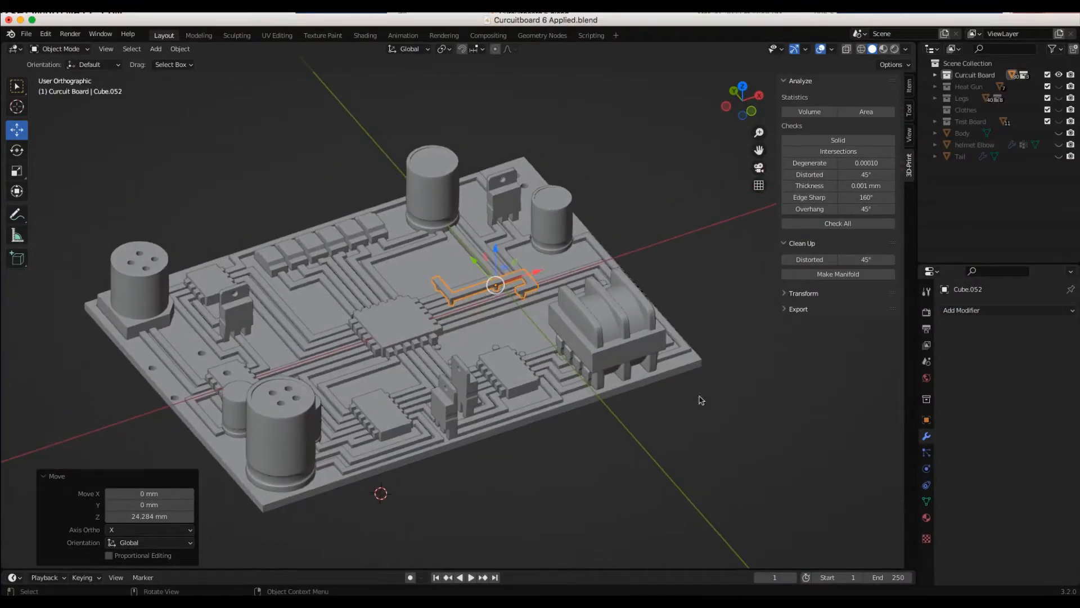
- Select the coil, Capacitor 3, Capacitor 5, IC 3 and Transistor 3 in turn to examine the board's separate components
left_click(626, 353)
left_click(246, 387)
left_click(239, 373)
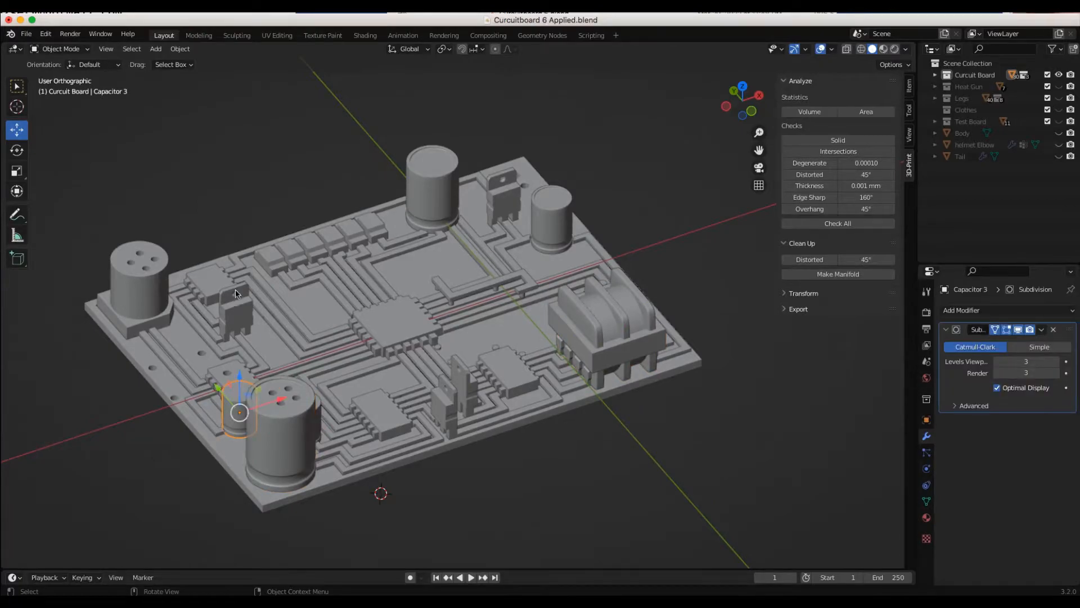
left_click(282, 434)
middle_click_drag(282, 435, 323, 424)
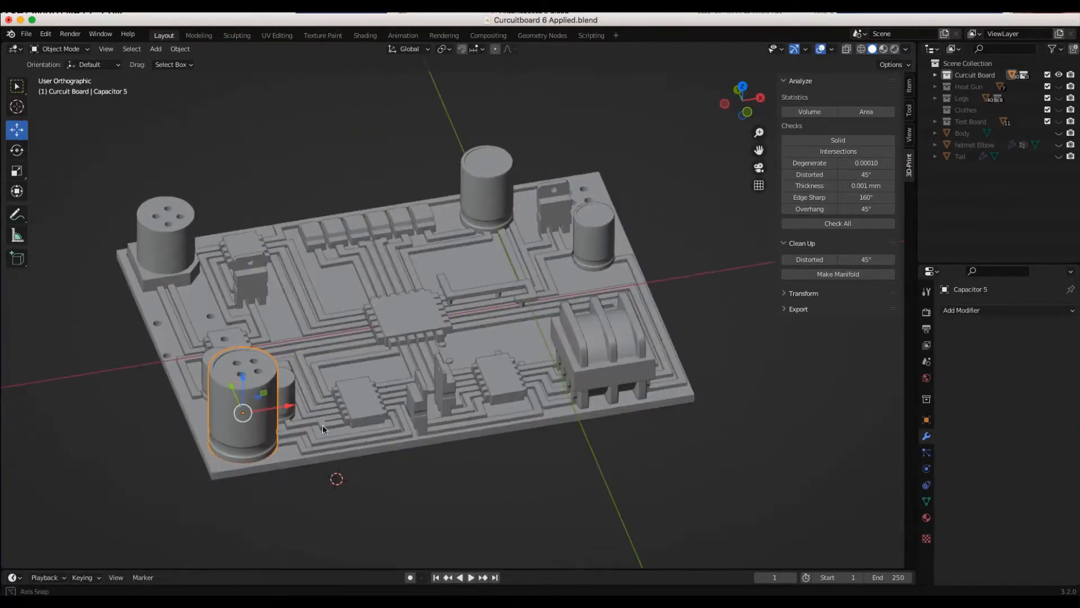
left_click(360, 401)
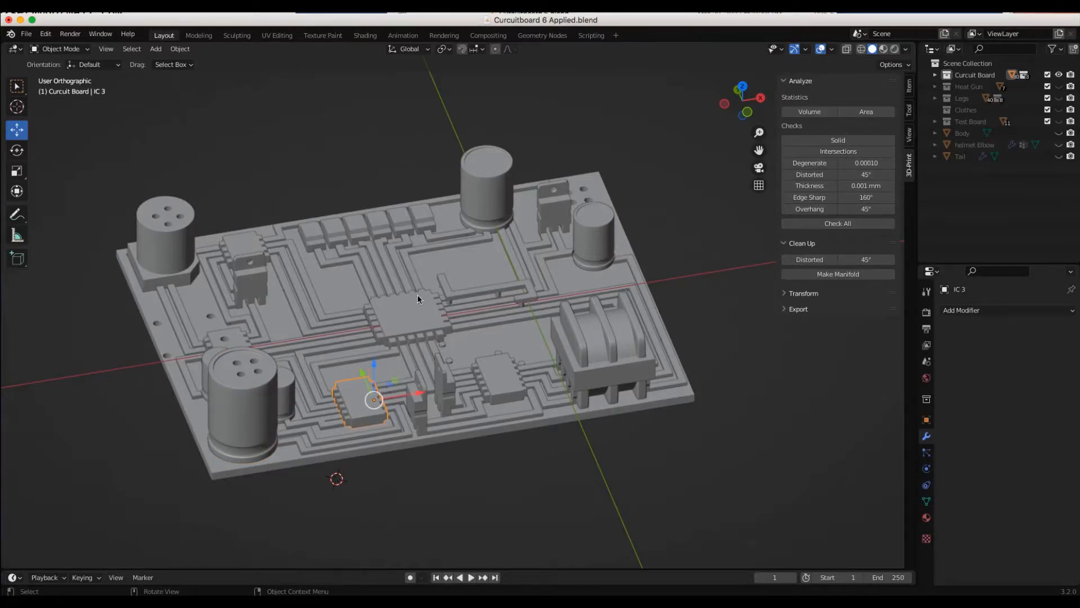
middle_click_drag(482, 386, 445, 364)
left_click(394, 371)
middle_click_drag(505, 303, 535, 359)
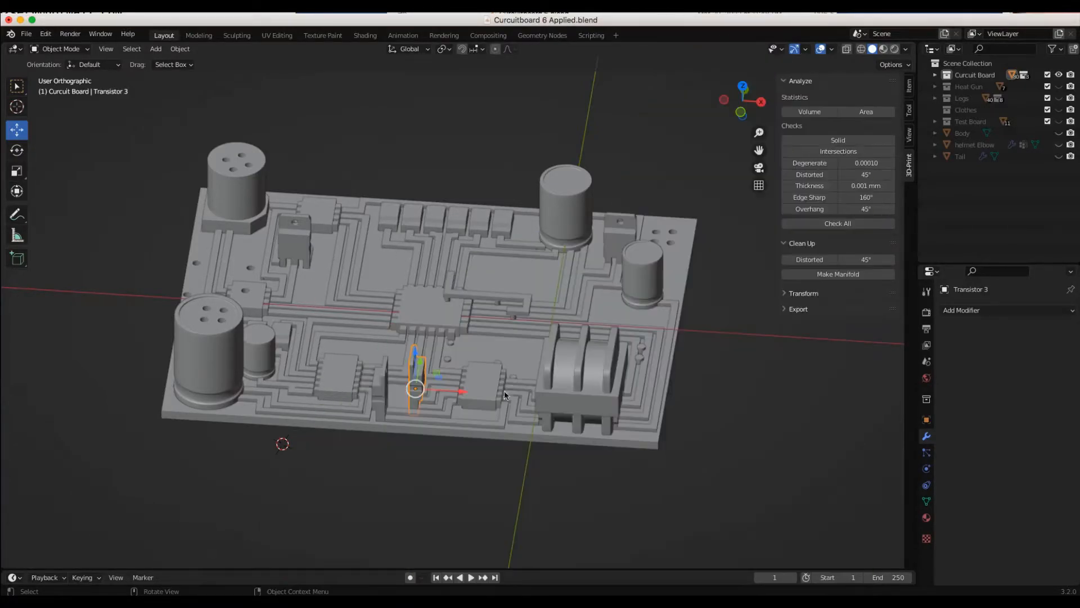
middle_click_drag(504, 391, 503, 264)
- Lower the lifted trace along Z back onto the board beside the central chip, and readjust its height upward by about 3.6 mm
left_click(494, 295)
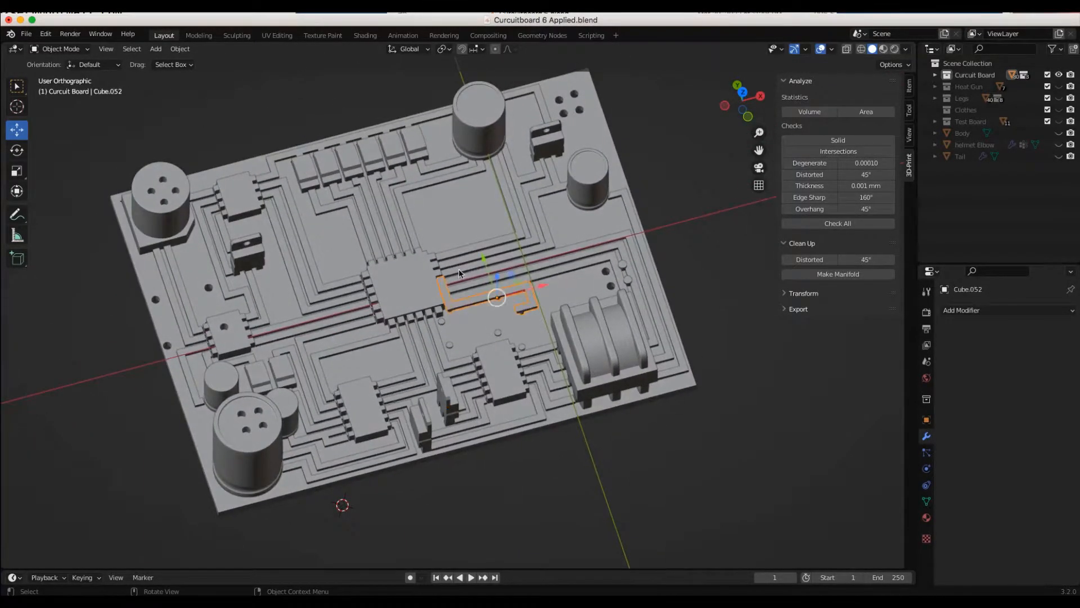
key("g")
key("z")
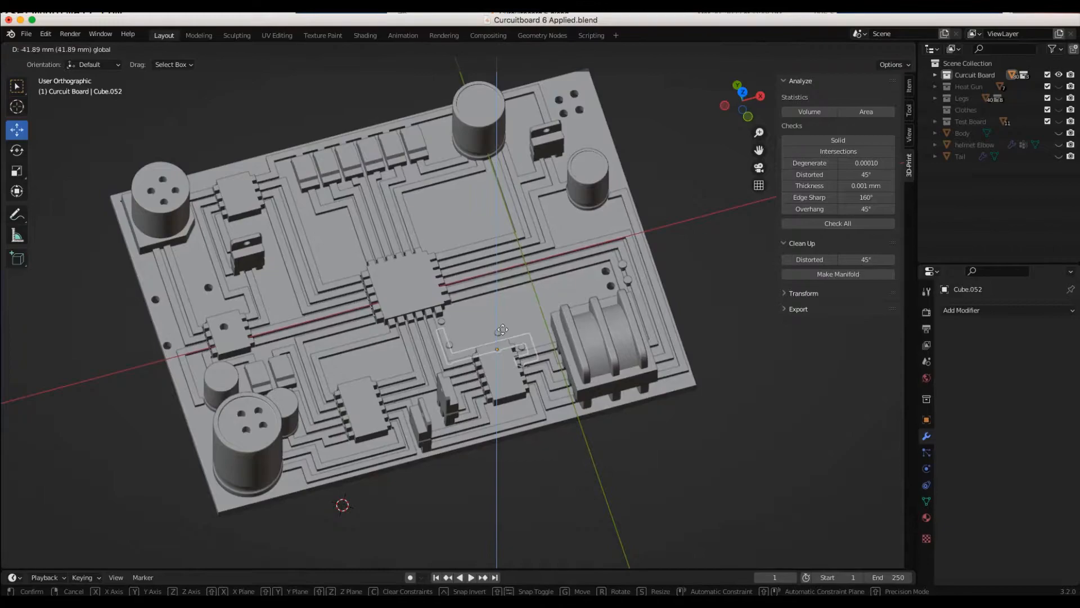
left_click(504, 321)
mouse_move(505, 321)
middle_mouse_down()
mouse_move(475, 277)
mouse_move(494, 324)
middle_mouse_up()
left_click_drag(489, 323, 507, 319)
mouse_move(507, 318)
middle_mouse_down()
mouse_move(548, 354)
mouse_move(518, 345)
middle_mouse_up()
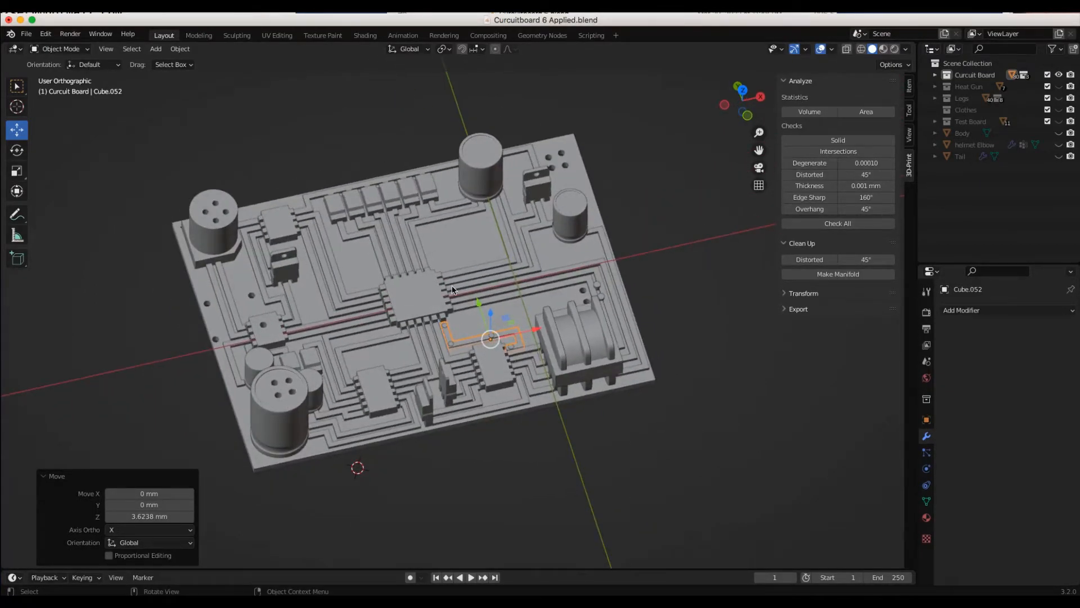
middle_click_drag(490, 319, 443, 294)
key("g")
left_click_drag(487, 320, 487, 325)
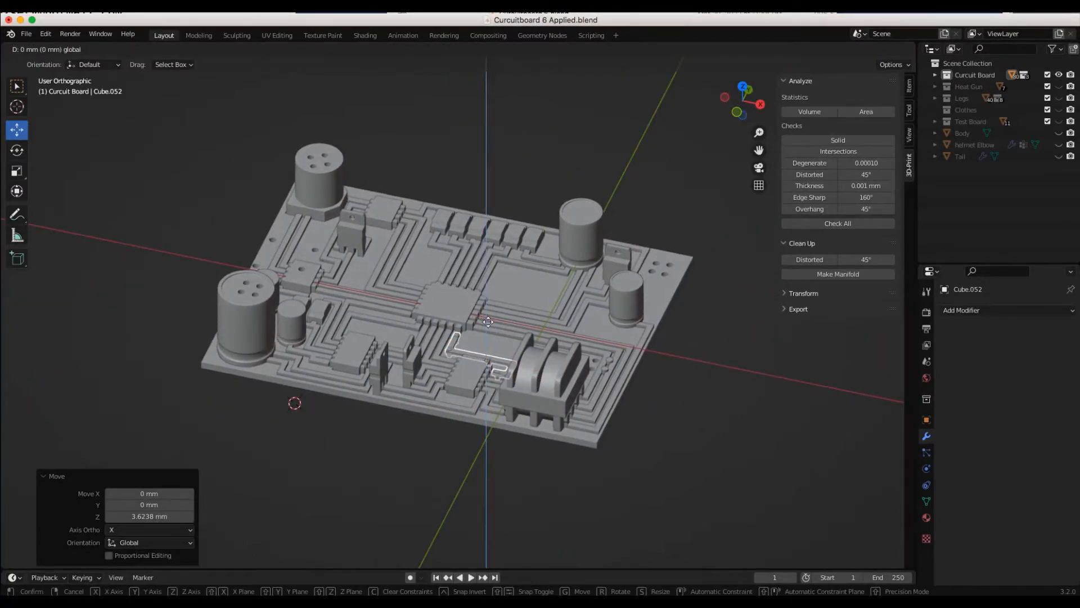
- Examine the lowered trace and its pegs beside the central chip up close and from several angles
mouse_move(456, 342)
middle_mouse_down()
mouse_move(527, 341)
mouse_move(471, 339)
mouse_move(480, 339)
middle_mouse_up()
scroll(481, 339, "up", 4)
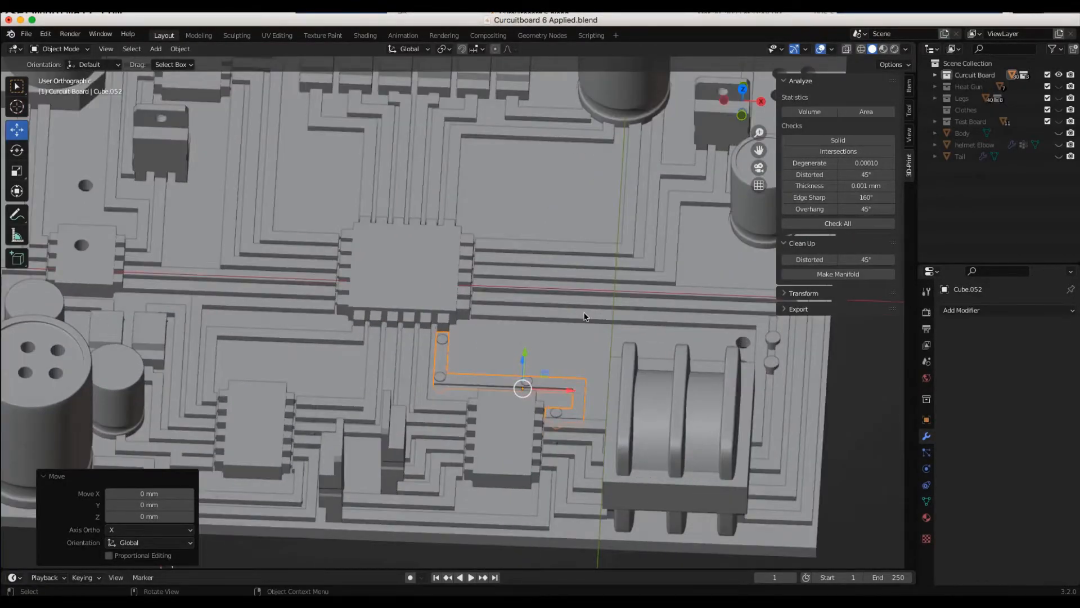
scroll(496, 435, "down", 5)
middle_click_drag(501, 434, 555, 414)
scroll(556, 416, "up", 5)
middle_click_drag(586, 372, 607, 325)
scroll(509, 365, "down", 3)
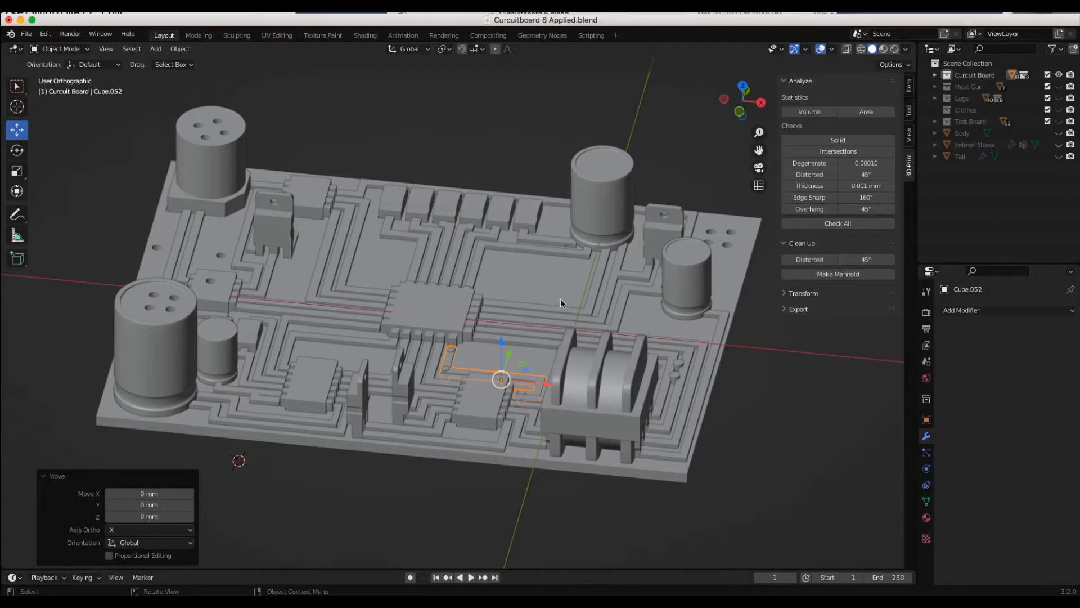
middle_click_drag(597, 312, 492, 284)
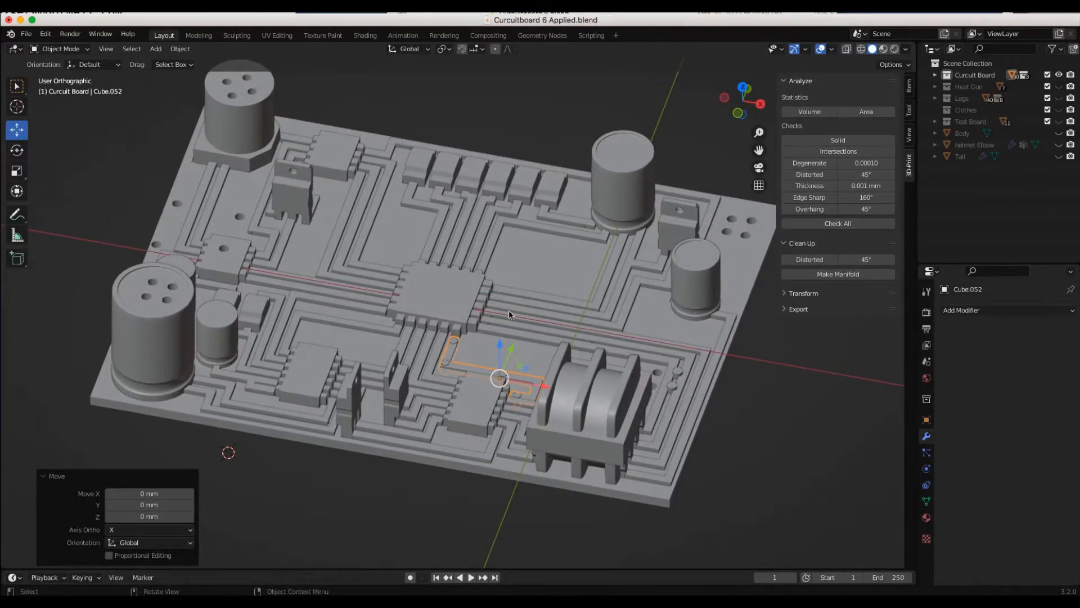
middle_click_drag(372, 396, 444, 422)
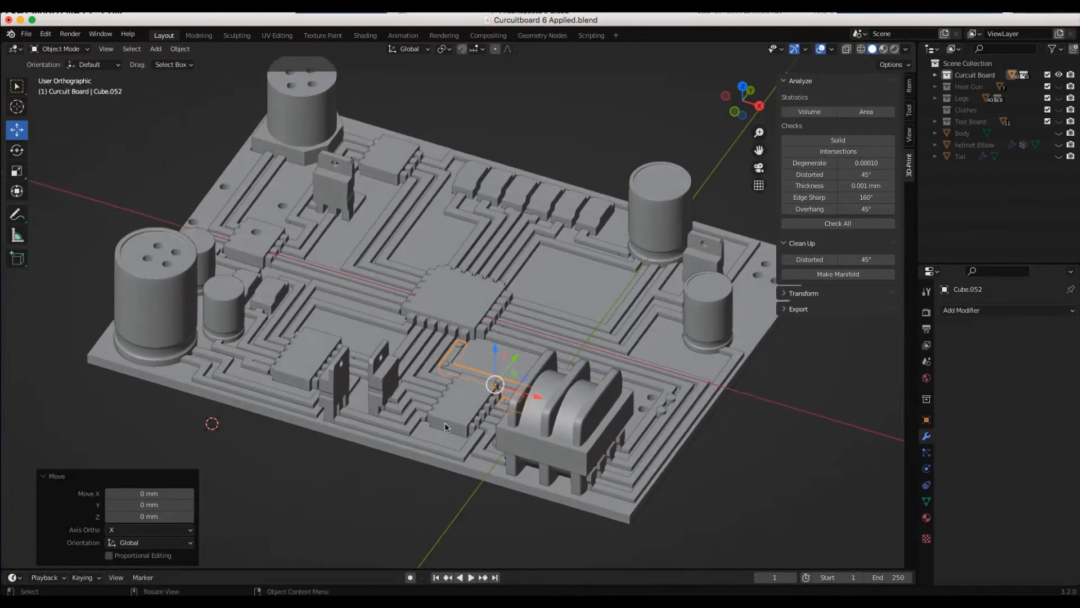
- Select the central chip IC 1 and the SMD 2 component in turn, and examine the layout of the whole board
left_click(463, 413)
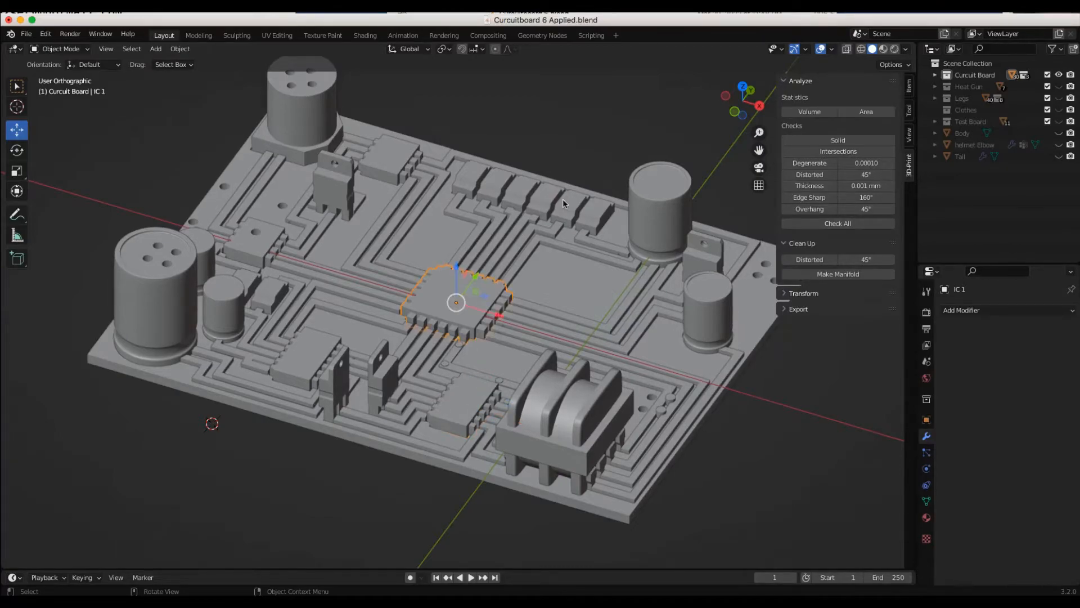
left_click(580, 213)
mouse_move(593, 212)
middle_mouse_down()
mouse_move(578, 213)
mouse_move(589, 214)
middle_mouse_up()
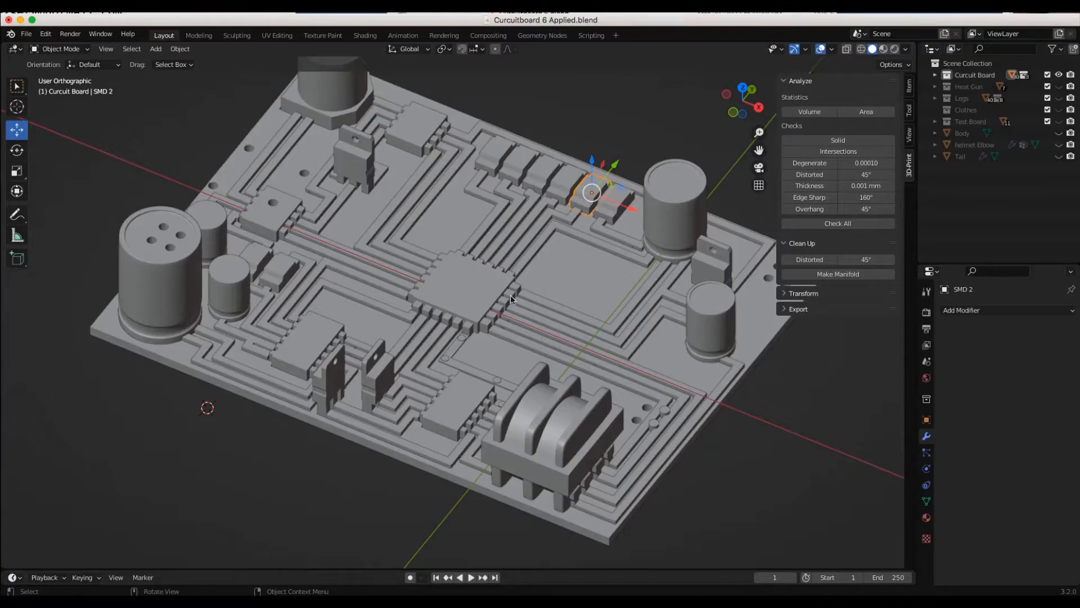
scroll(510, 299, "down", 1)
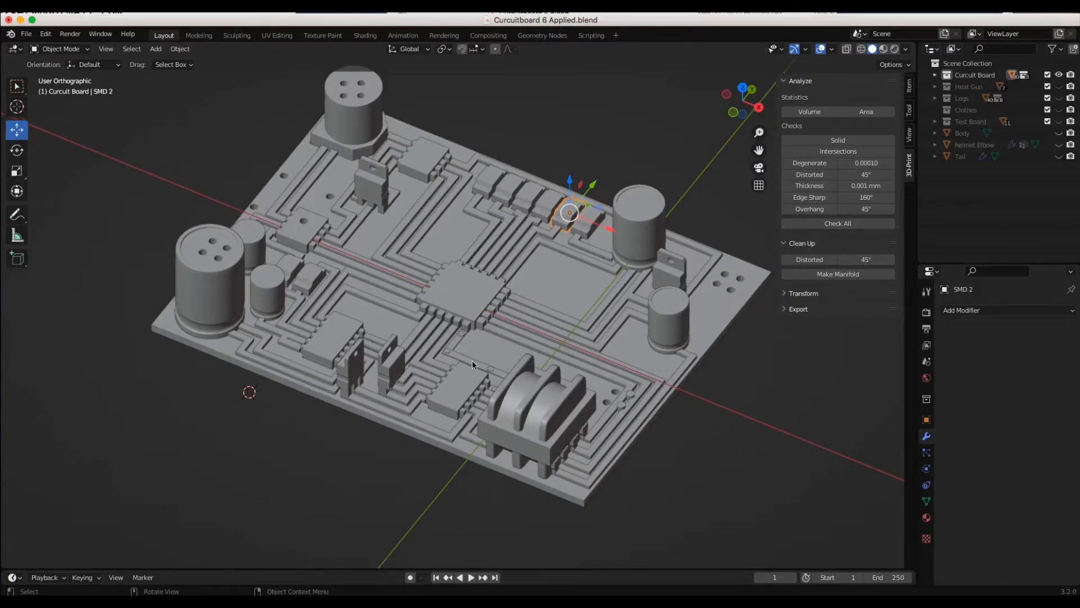
middle_click_drag(469, 378, 515, 379)
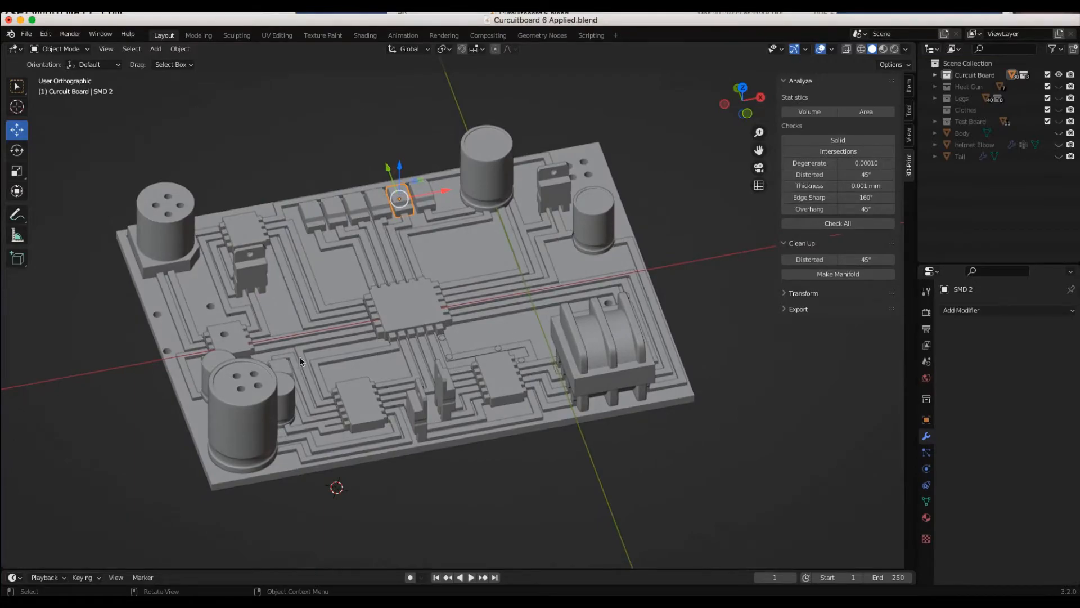
middle_click_drag(805, 429, 688, 404)
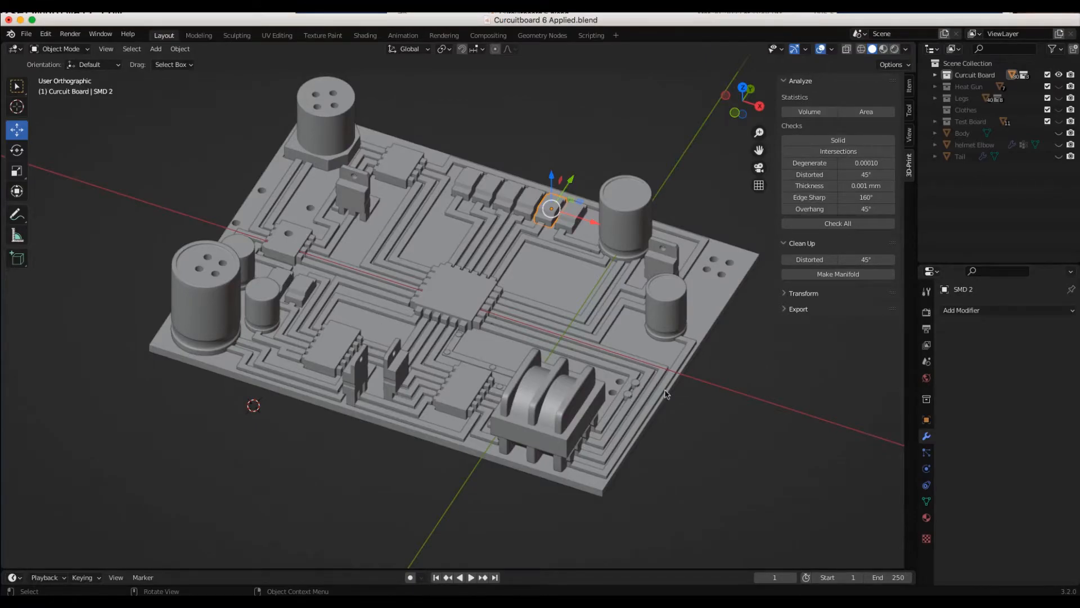
middle_click_drag(696, 379, 687, 393)
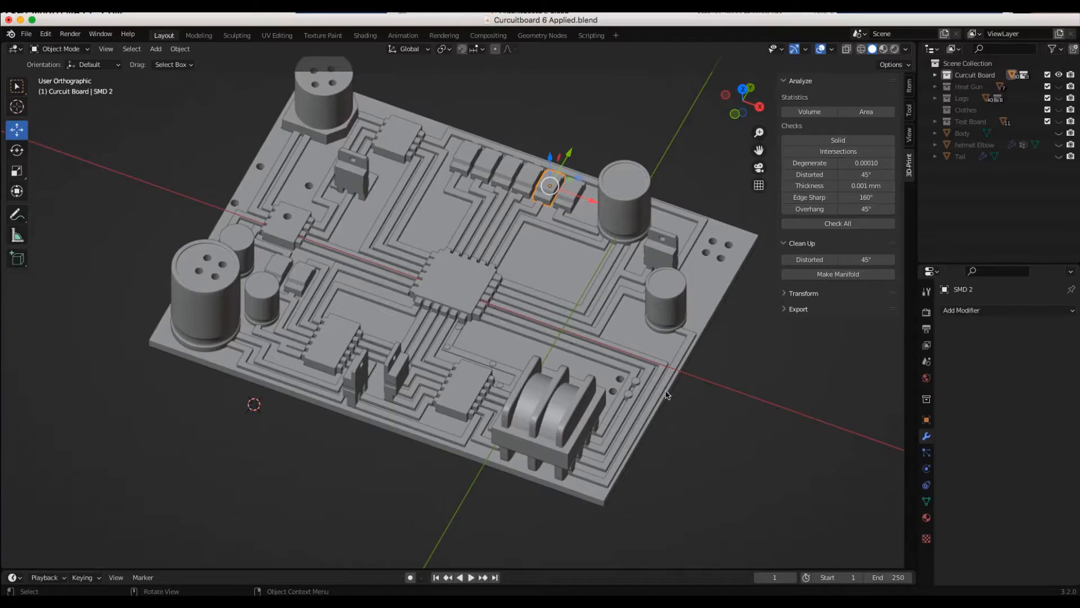
middle_click_drag(646, 384, 690, 368)
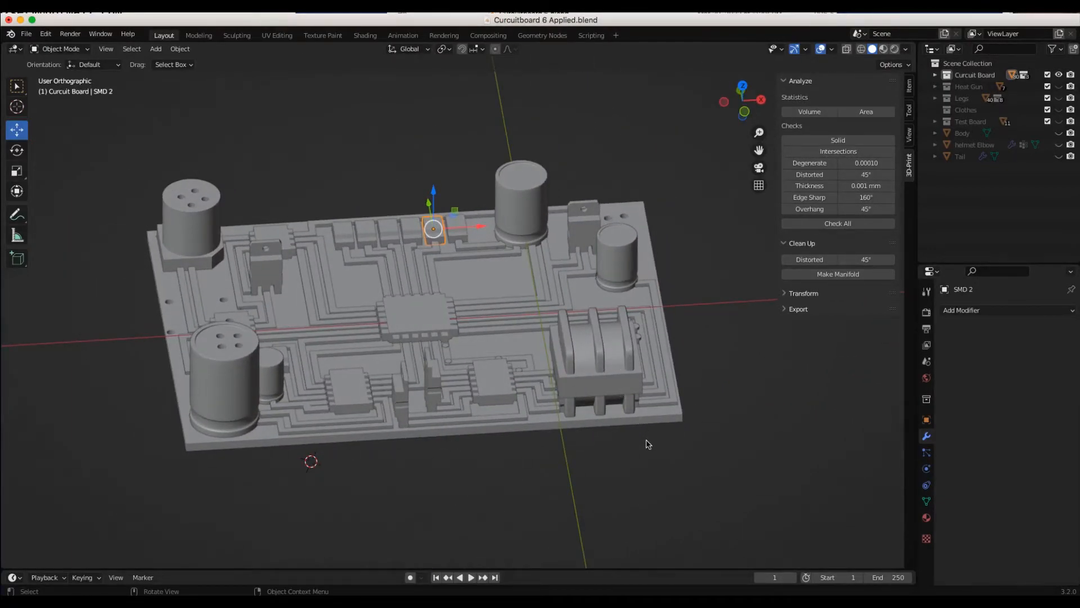
scroll(646, 444, "down", 1)
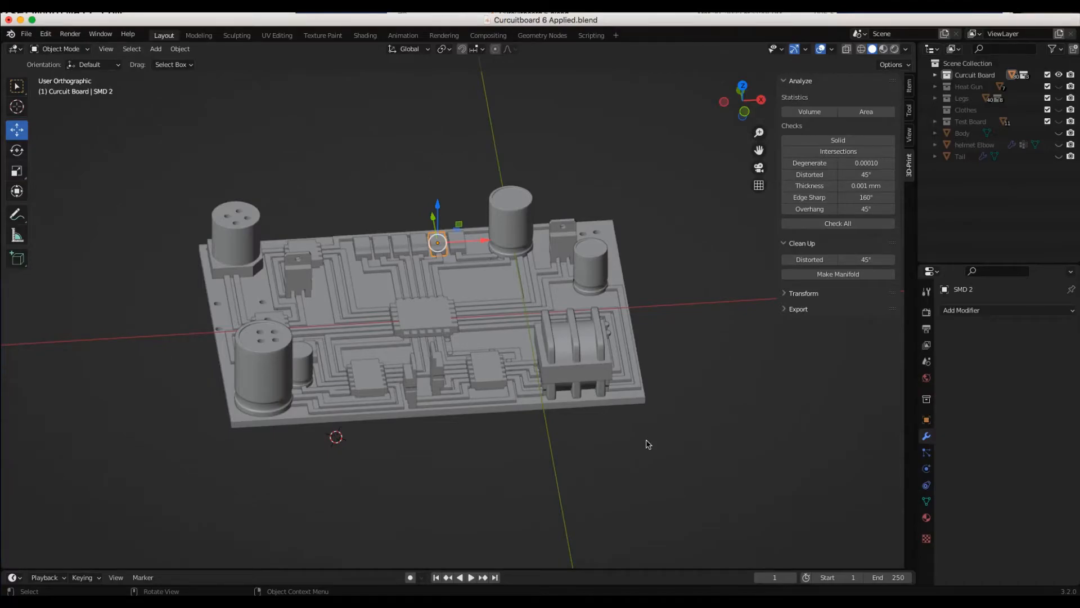
middle_click_drag(594, 455, 543, 424)
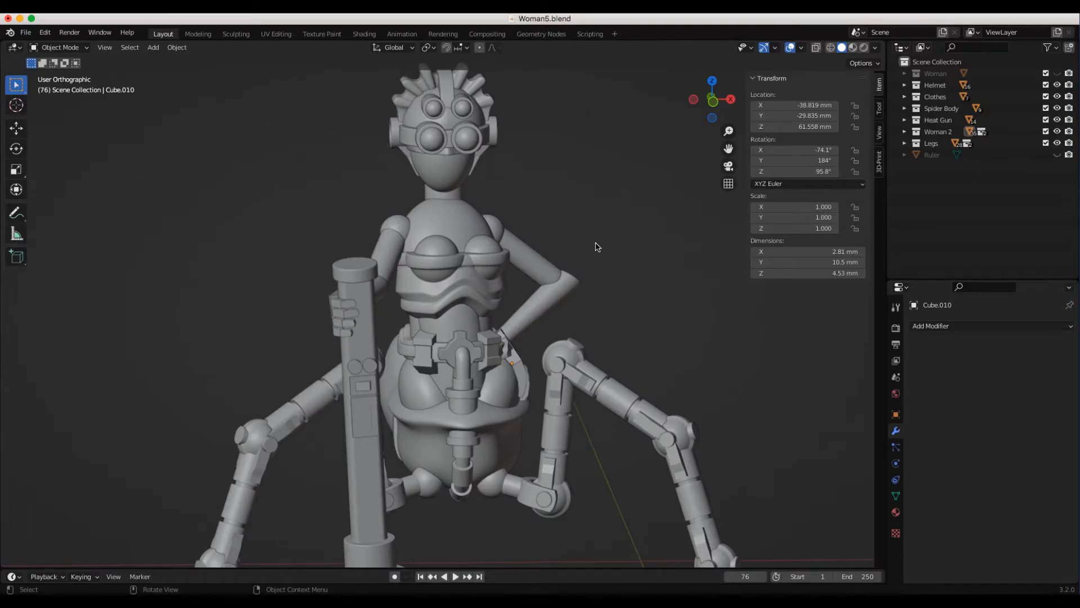
- Examine the complete spider-legged figure in the Woman5 file from the front and the side
middle_click_drag(578, 304, 553, 304)
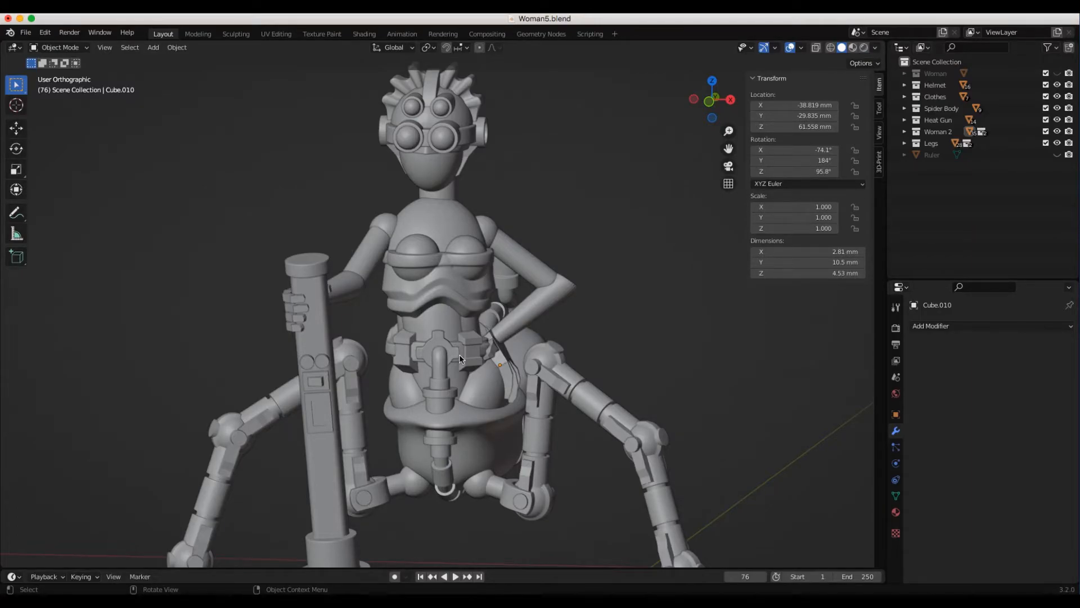
middle_click_drag(607, 333, 524, 352)
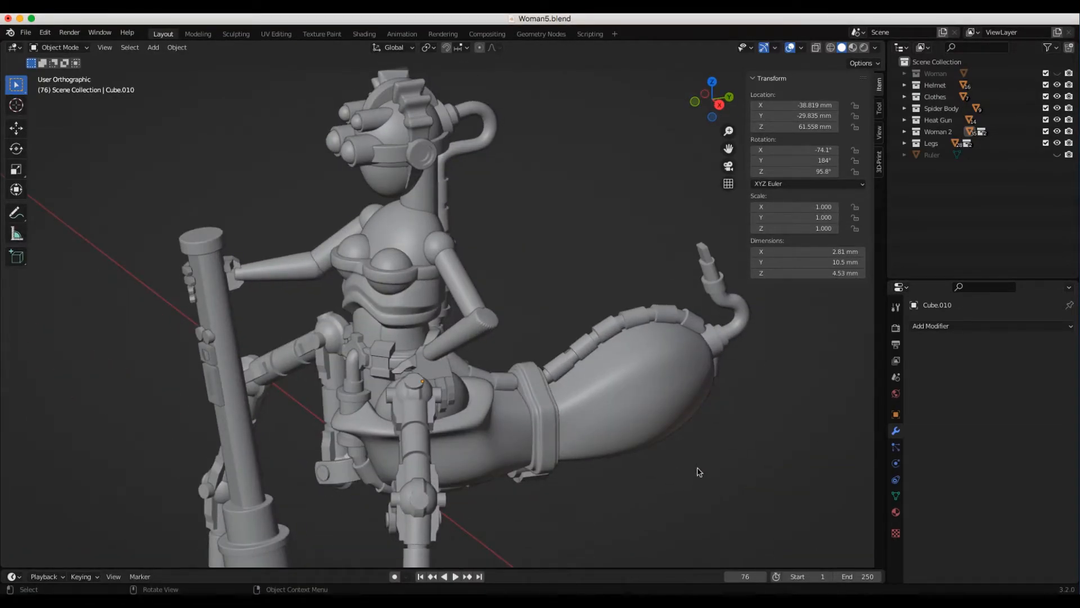
middle_click_drag(618, 477, 693, 464)
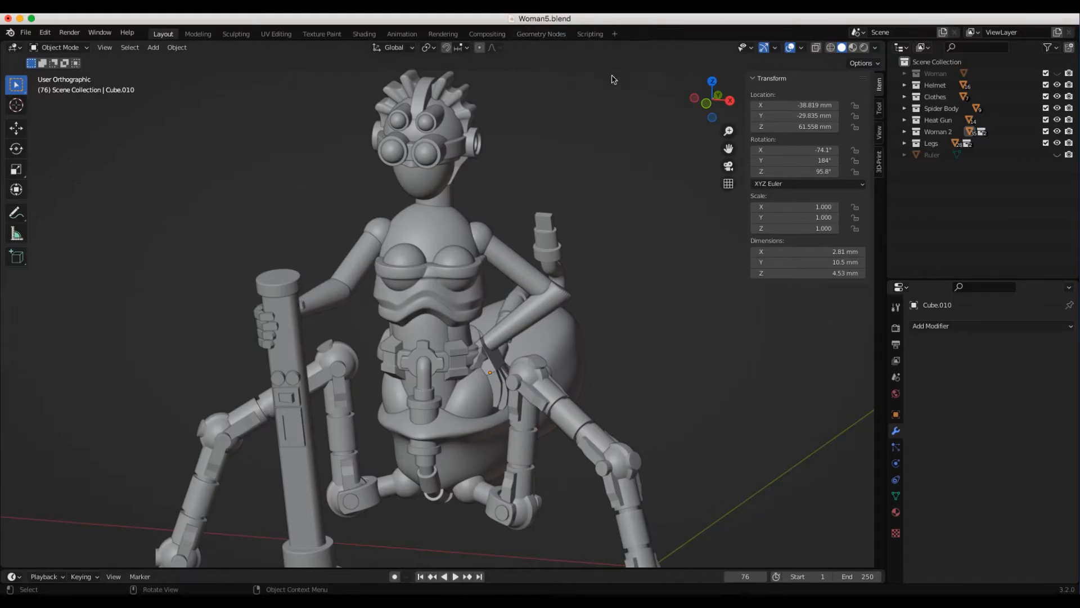
- Select the chest sphere, the corset and the two shoulder joints in turn to inspect the torso's separate parts
mouse_move(574, 383)
middle_mouse_down()
mouse_move(585, 367)
mouse_move(570, 378)
middle_mouse_up()
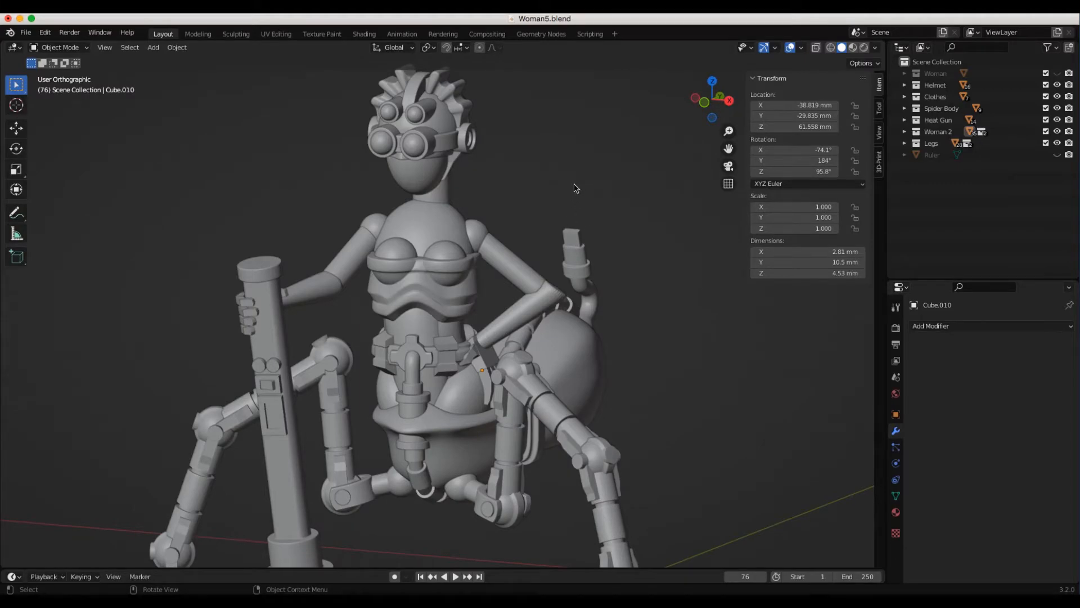
scroll(560, 189, "up", 1)
middle_click_drag(550, 188, 416, 251)
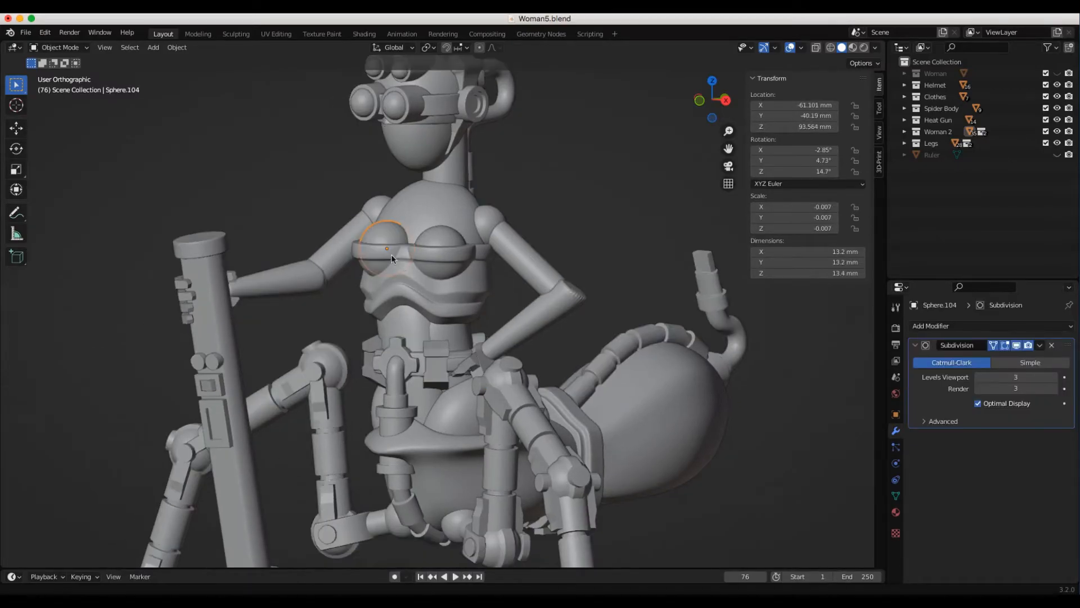
left_click(455, 248)
middle_click_drag(496, 252, 419, 224)
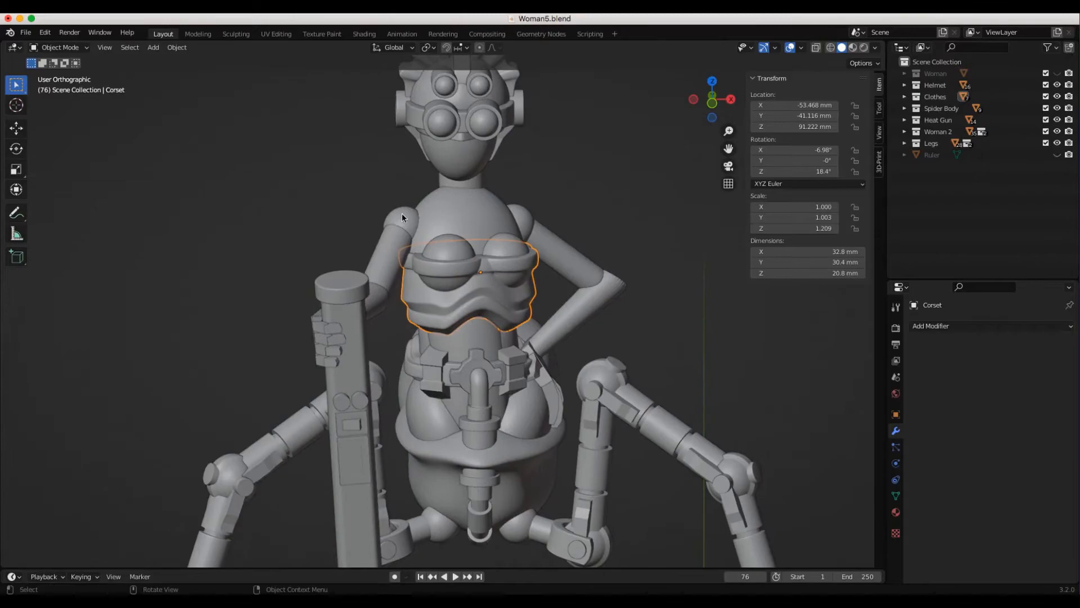
left_click(400, 213)
left_click(513, 211)
middle_click_drag(513, 211, 535, 211)
- Examine both hands up close, and inspect one finger mesh of the hand on the hip in Edit Mode
scroll(661, 231, "up", 4)
middle_click_drag(659, 231, 495, 274)
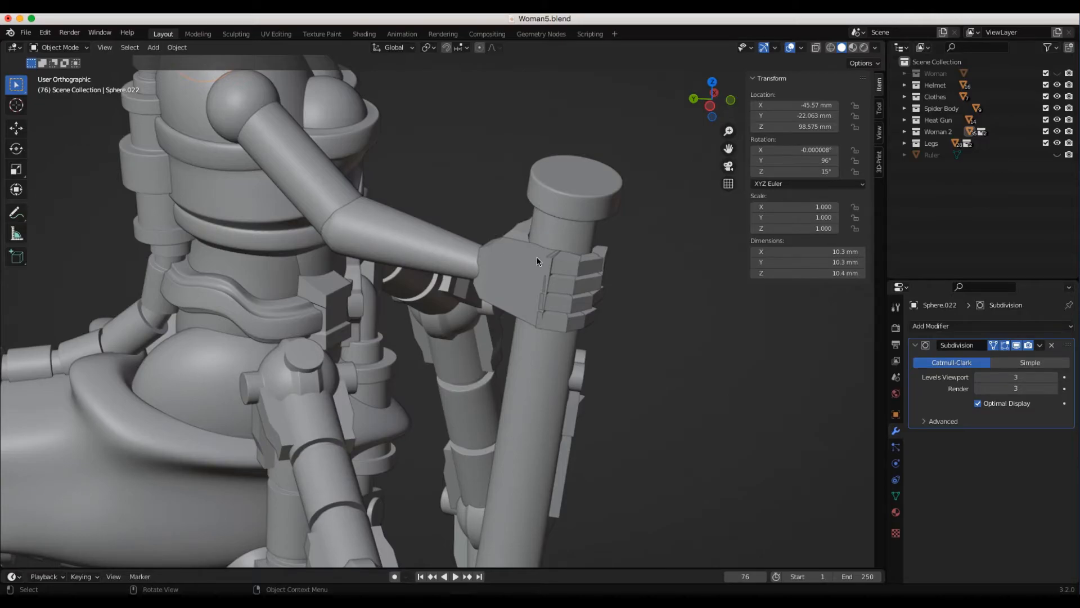
middle_click_drag(522, 294, 397, 300)
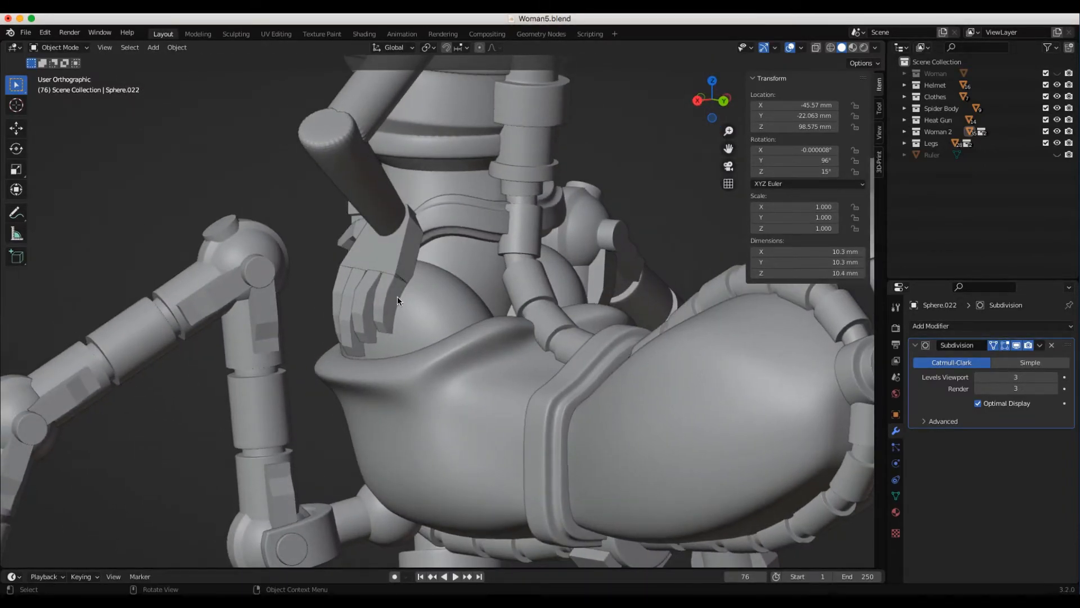
left_click(387, 312)
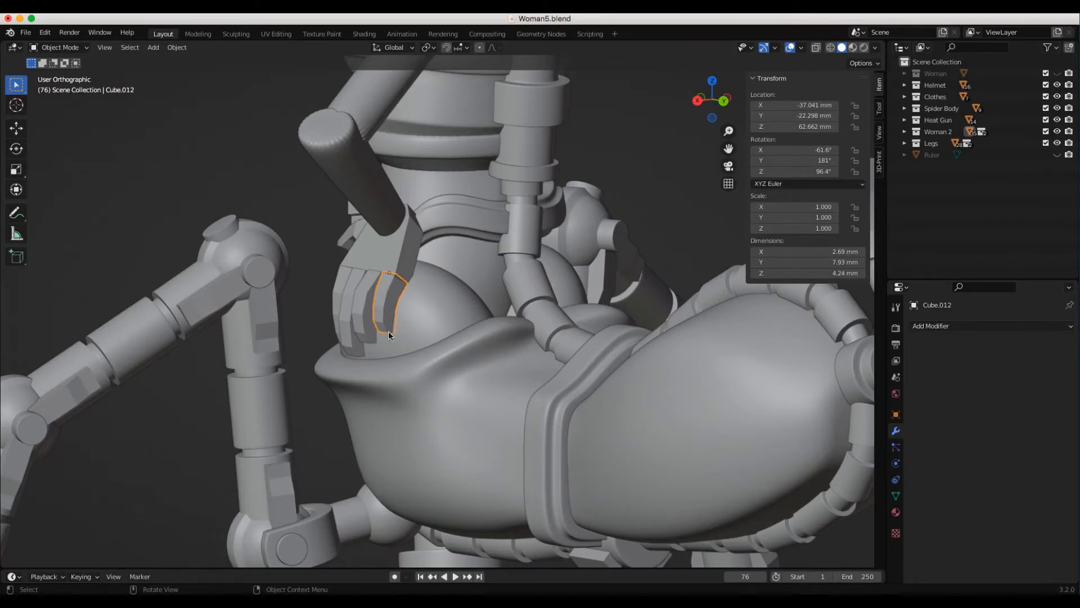
scroll(333, 297, "up", 4)
key("Tab")
middle_click_drag(332, 298, 416, 312)
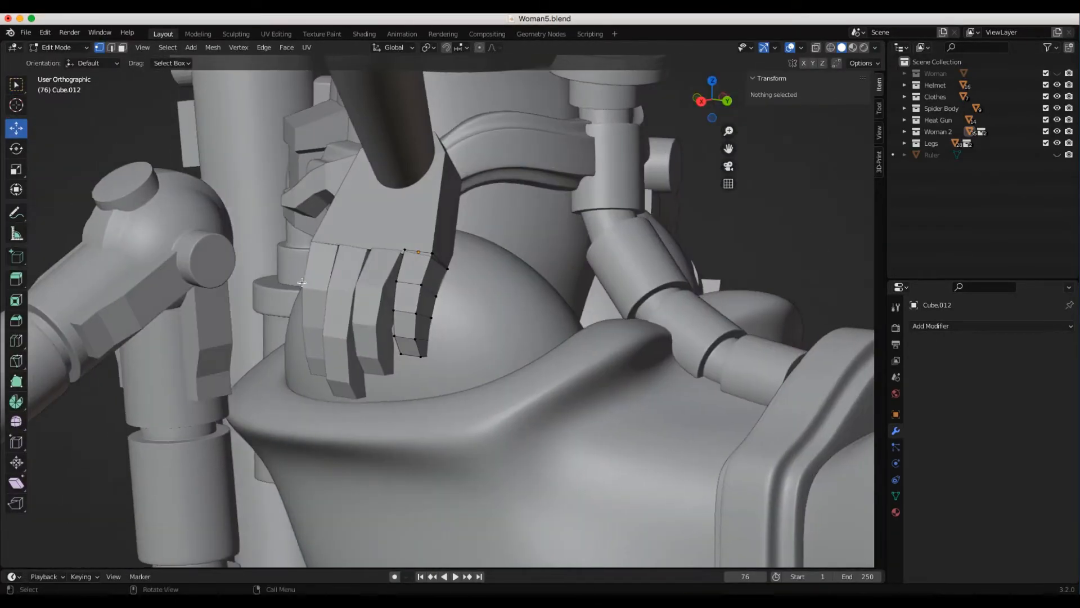
key("Tab")
- Select individual finger segments of the hand gripping the heat gun to inspect how they are split
middle_click_drag(282, 270, 473, 403)
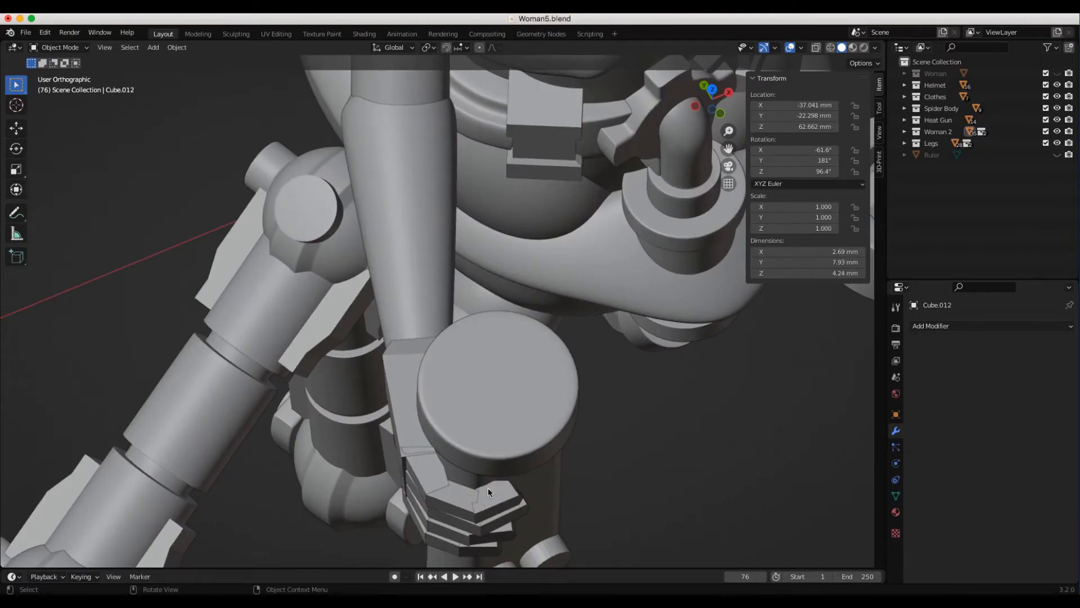
left_click(499, 499)
left_click(421, 483)
left_click(403, 485)
middle_click_drag(403, 485, 481, 397, "shift")
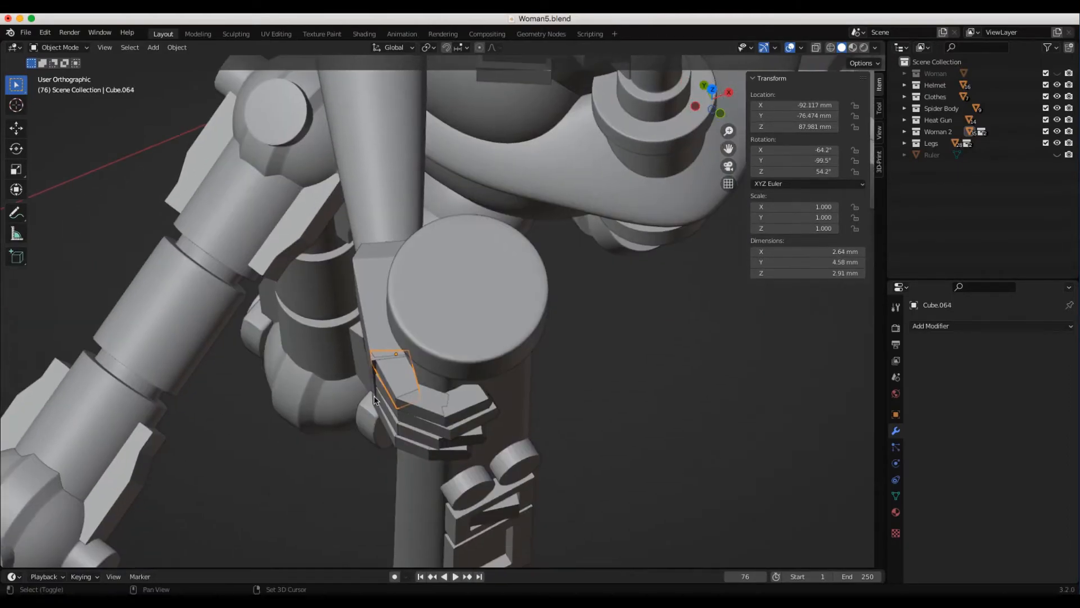
left_click(445, 407)
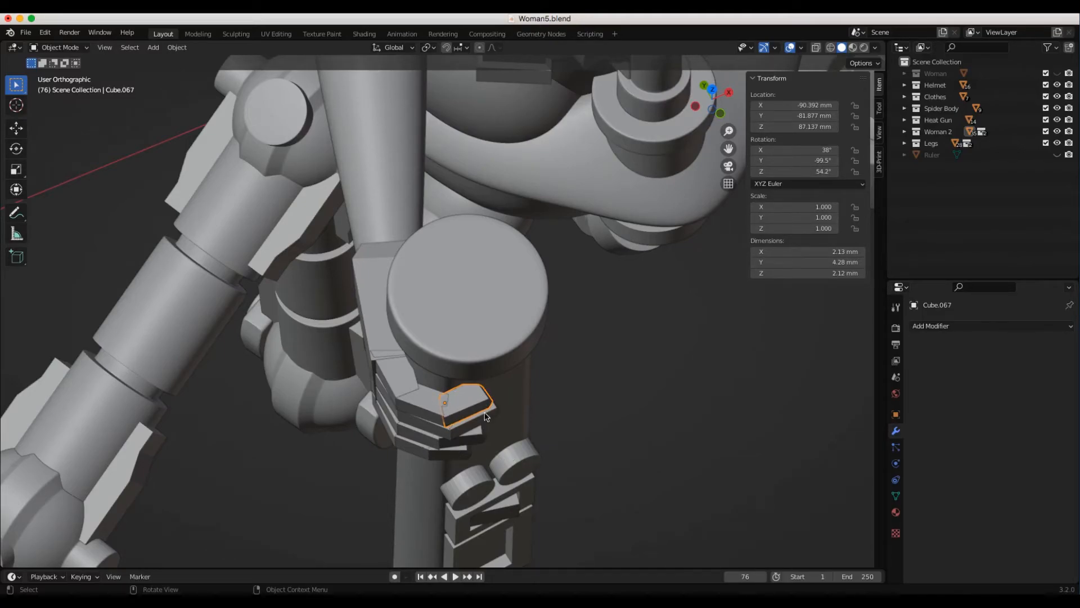
- Examine the upper body, head and arms of the figure from the front and from oblique angles
mouse_move(465, 445)
middle_mouse_down()
mouse_move(510, 409)
mouse_move(483, 405)
mouse_move(554, 483)
mouse_move(539, 440)
mouse_move(549, 530)
middle_mouse_up()
mouse_move(538, 281)
middle_mouse_down("shift")
mouse_move(551, 377)
mouse_move(454, 339)
mouse_move(408, 340)
middle_mouse_up("shift")
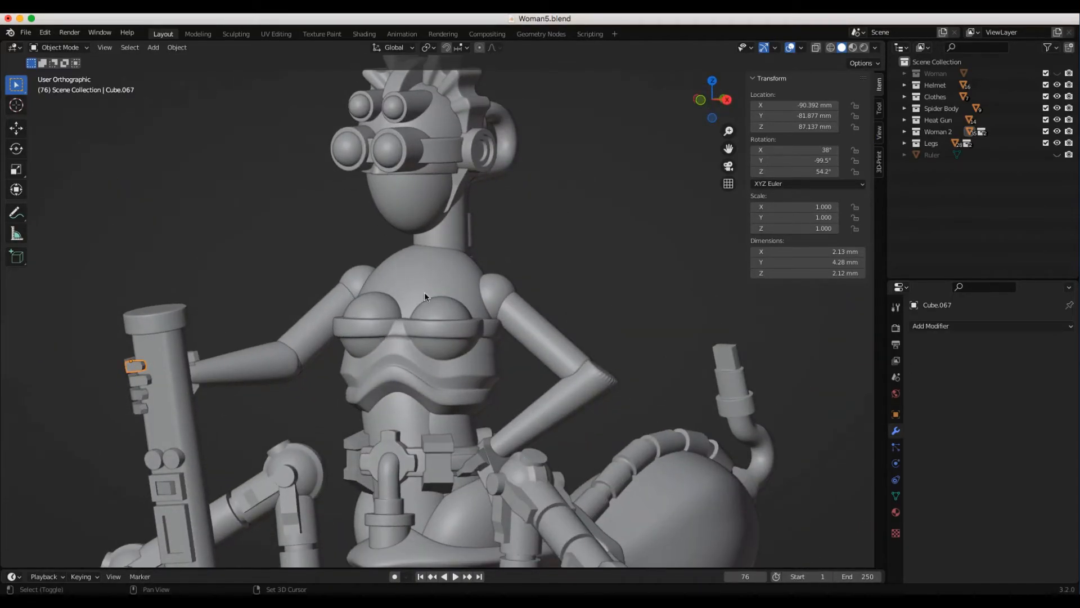
middle_click_drag(429, 387, 485, 324, "shift")
middle_click_drag(443, 292, 448, 343, "shift")
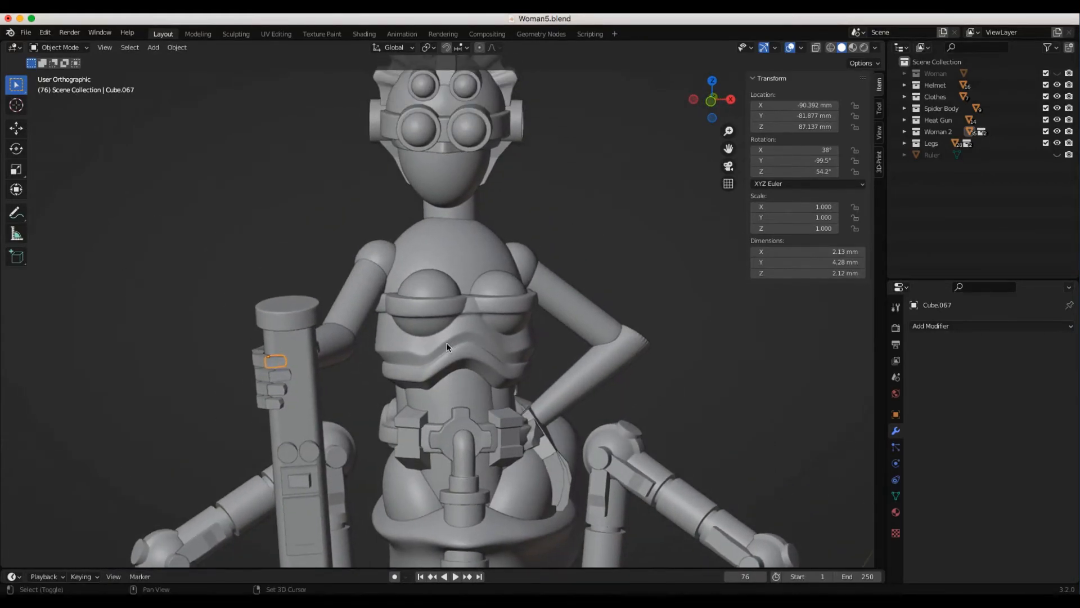
scroll(448, 347, "down", 2)
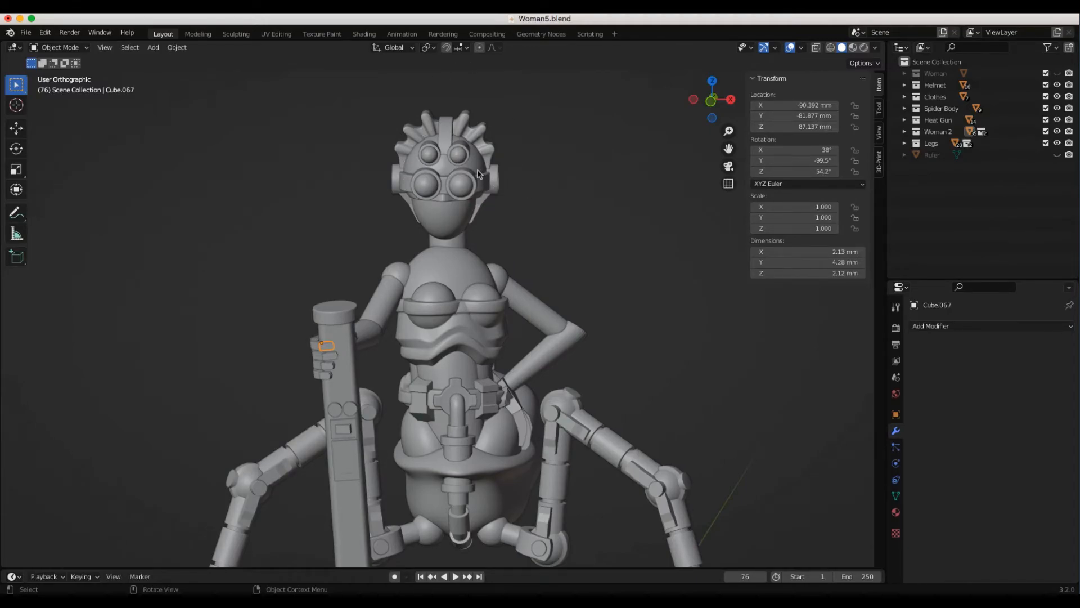
middle_click_drag(623, 234, 504, 333)
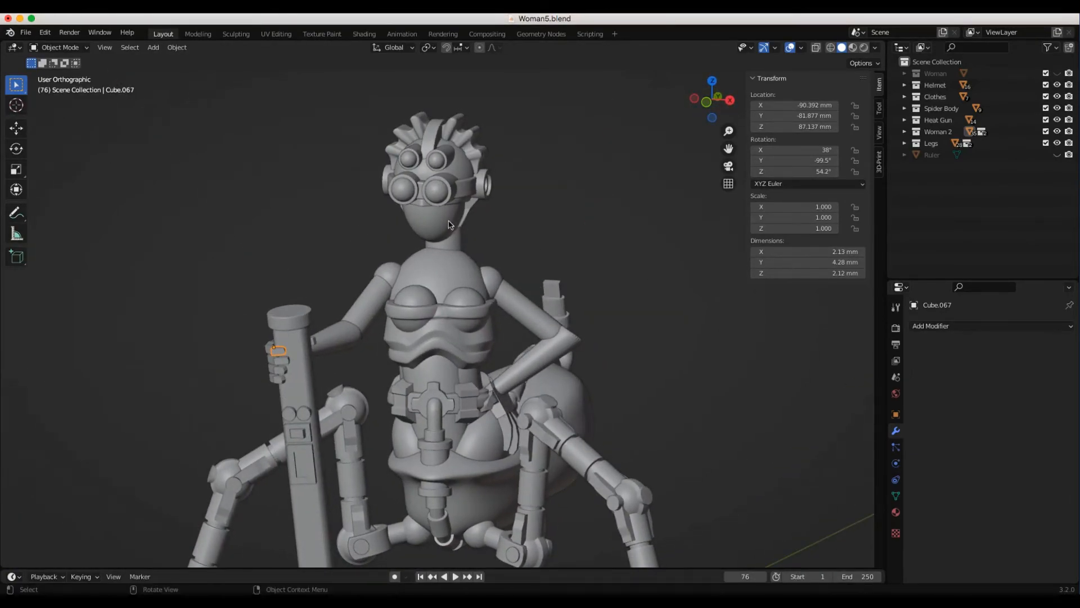
middle_click_drag(406, 228, 442, 226)
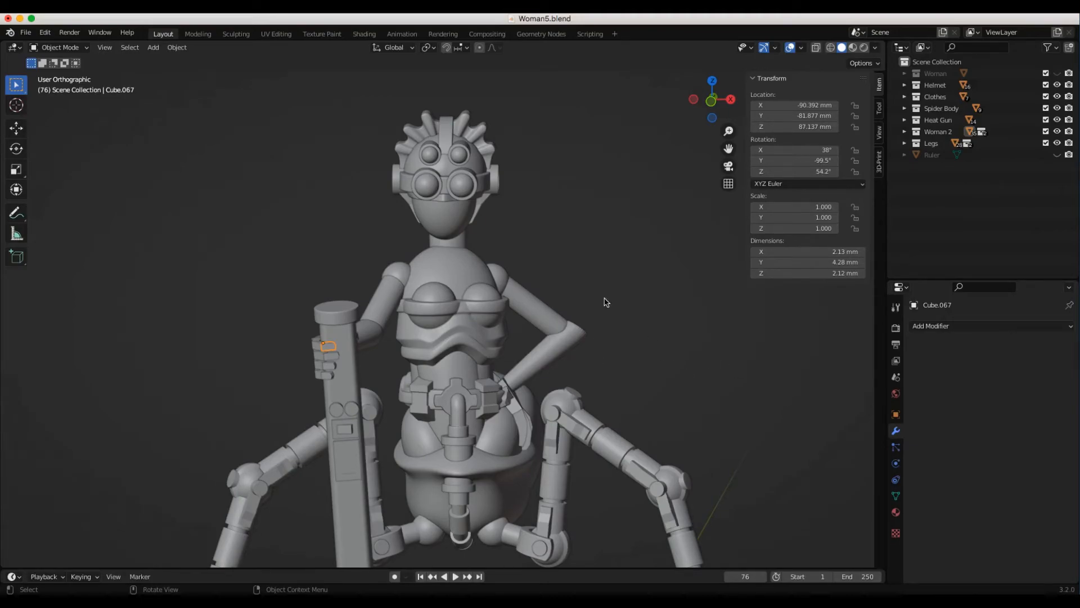
middle_click_drag(608, 321, 468, 294)
- Set the origin of the whole front leg opposite the heat gun to the 3D cursor at its lower inner joint, and rotate it about 1.16°
left_click(629, 390)
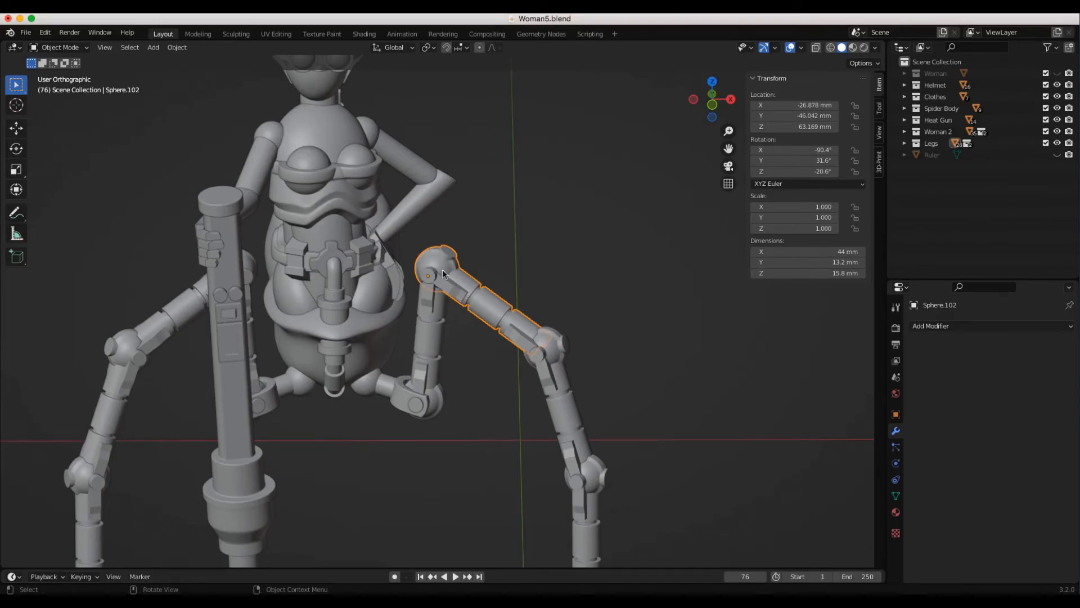
left_click(571, 409)
middle_click_drag(572, 409, 492, 362)
left_click(450, 321)
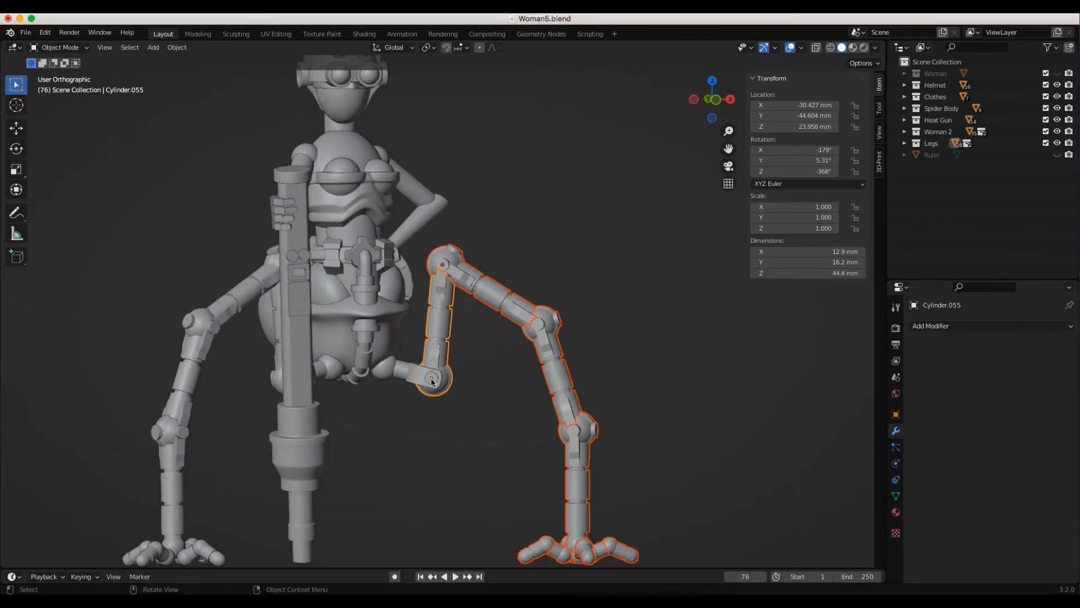
right_click(432, 378, "shift")
left_click(177, 48)
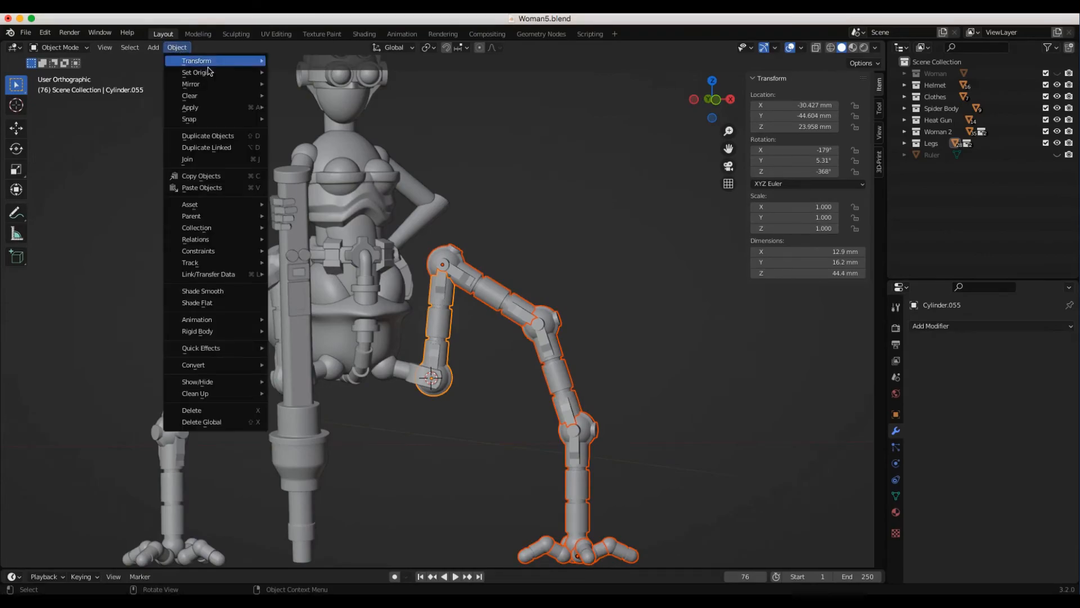
mouse_move(209, 75)
left_click(348, 102)
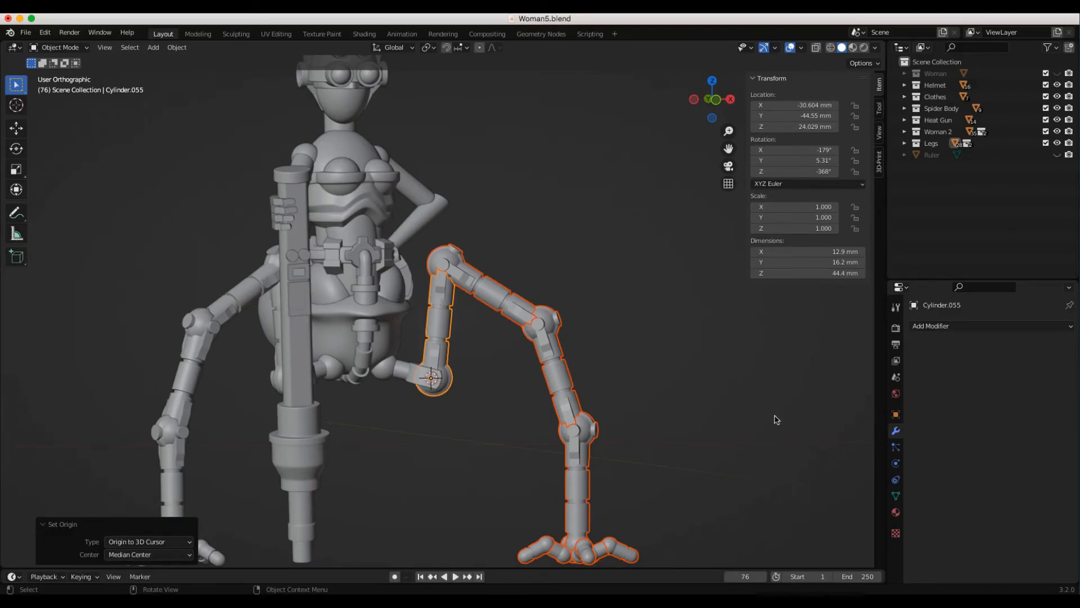
key("r")
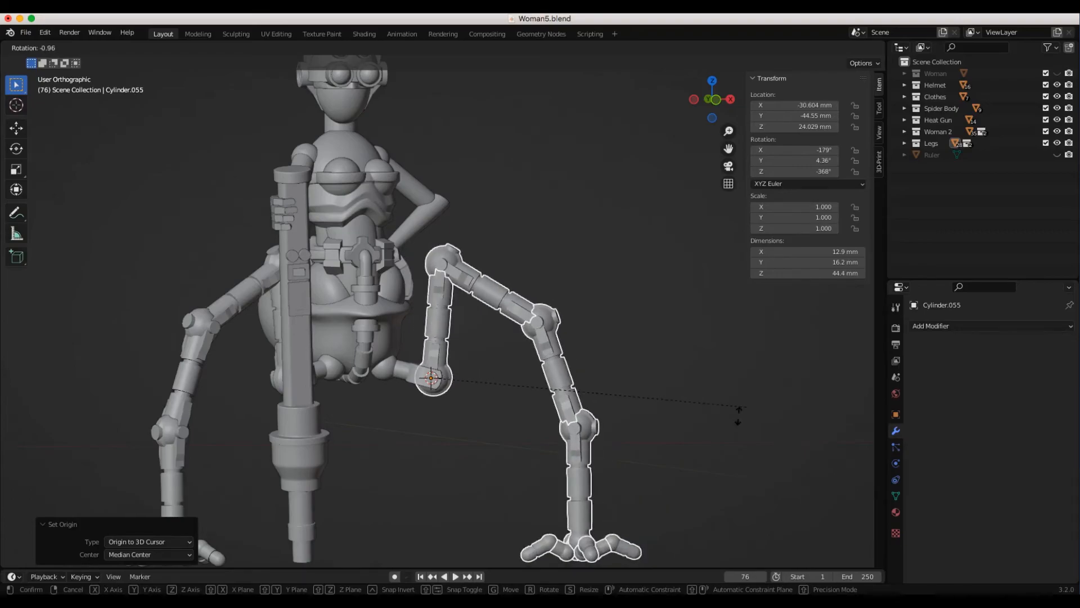
left_click(736, 414)
- Deselect the leg's innermost segment, set the remaining segments' origin to the 3D cursor at the upper joint, and rotate them about -22.2°
right_click(444, 267, "shift")
key("b")
left_click_drag(466, 334, 411, 350, "shift")
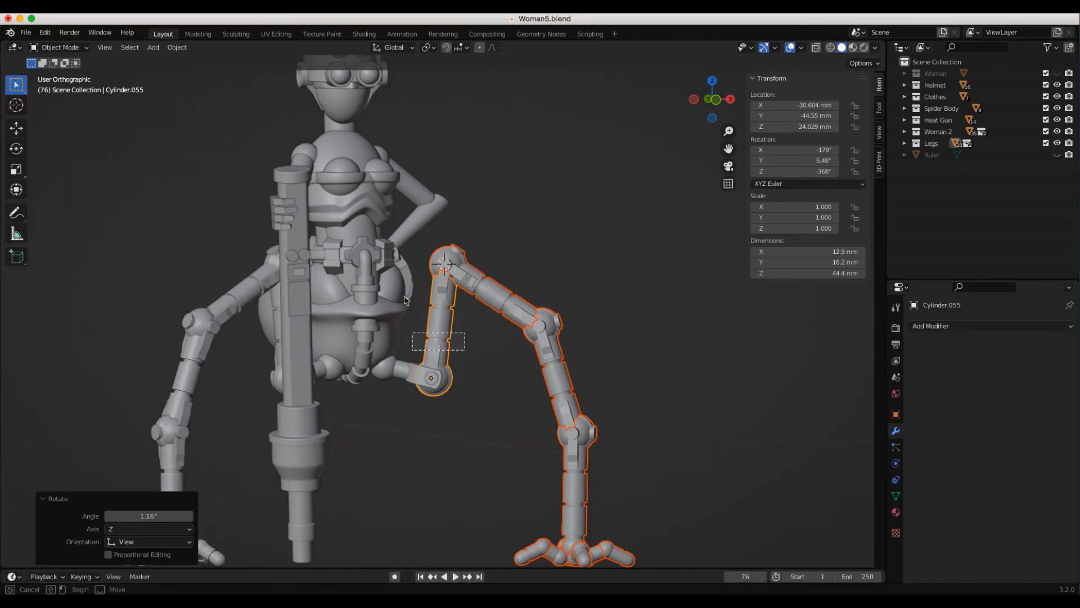
left_click(177, 48)
mouse_move(197, 72)
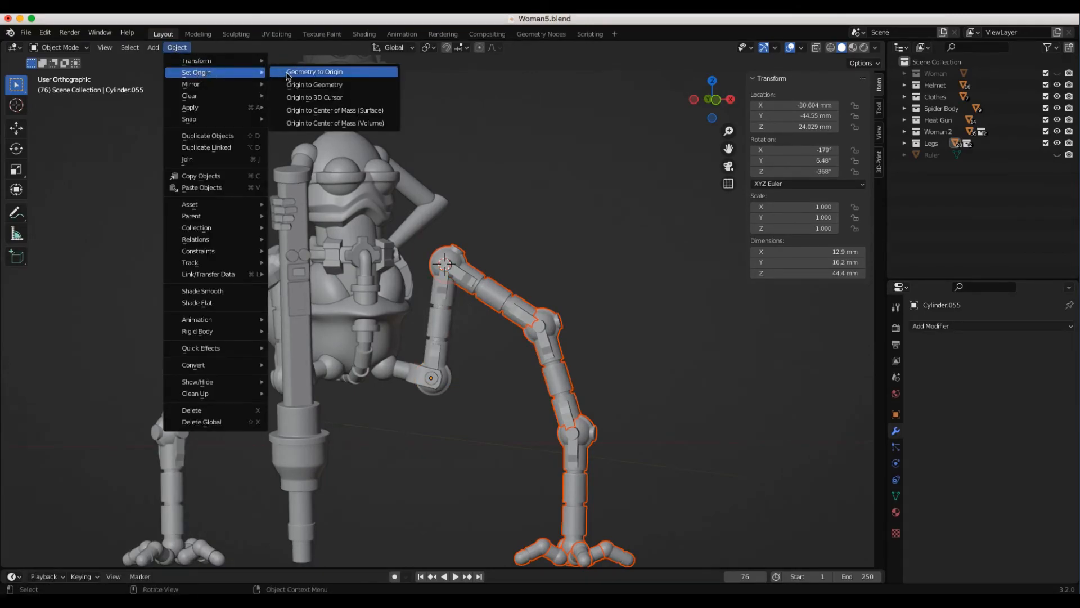
left_click(331, 98)
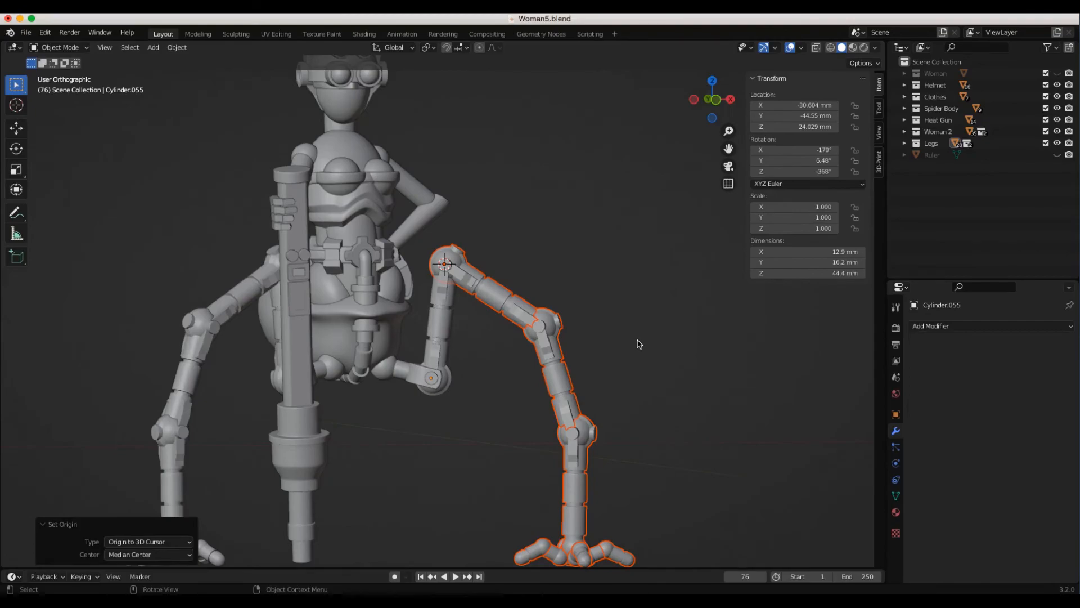
key("r")
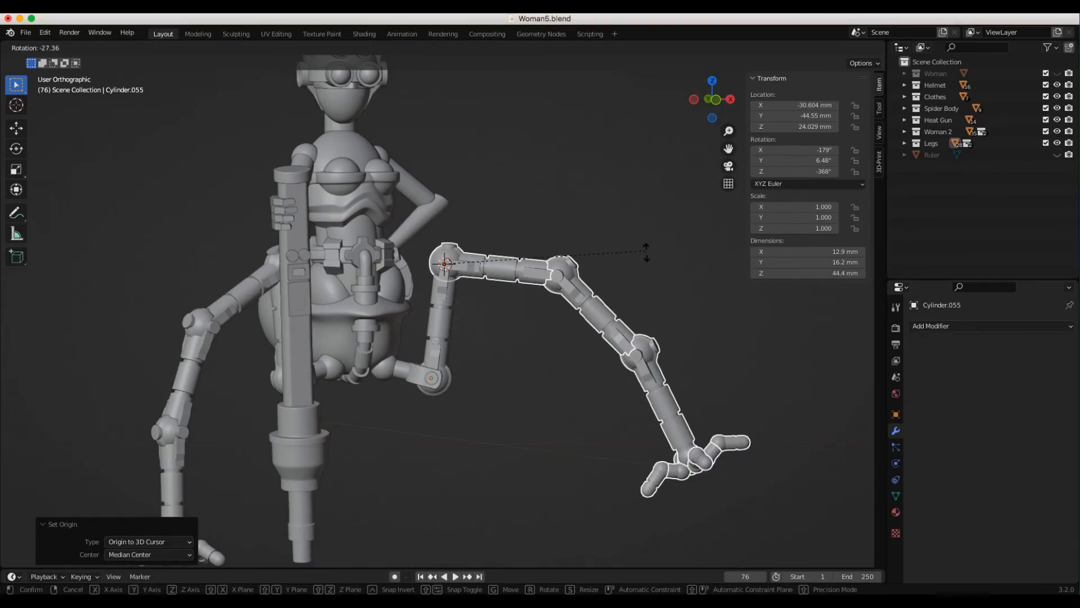
left_click(643, 273)
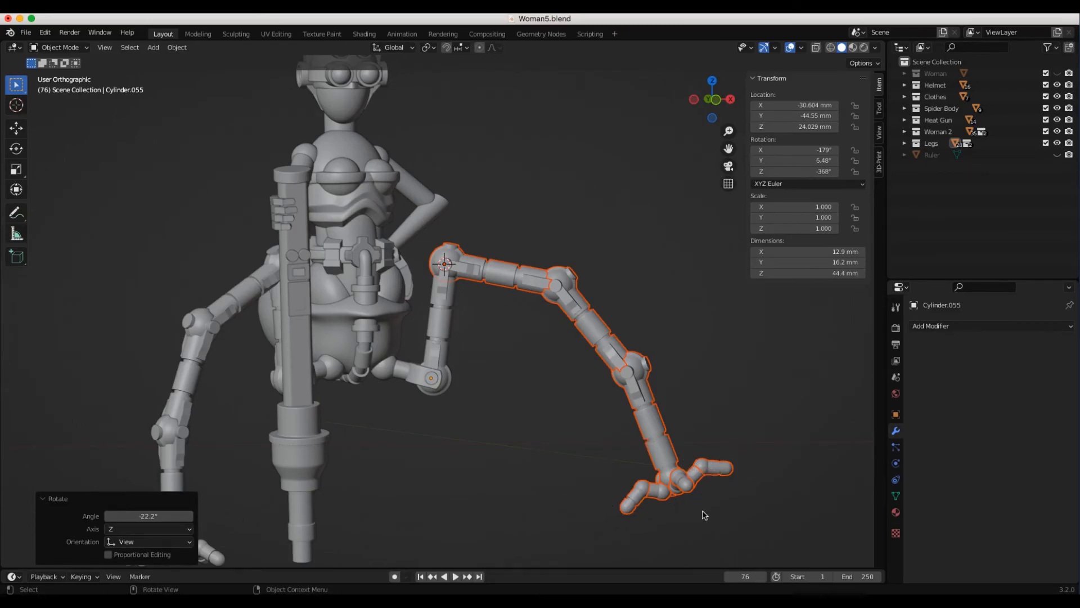
- Select the two segments of one toe on the raised foot and examine them from an angle
left_click(630, 488)
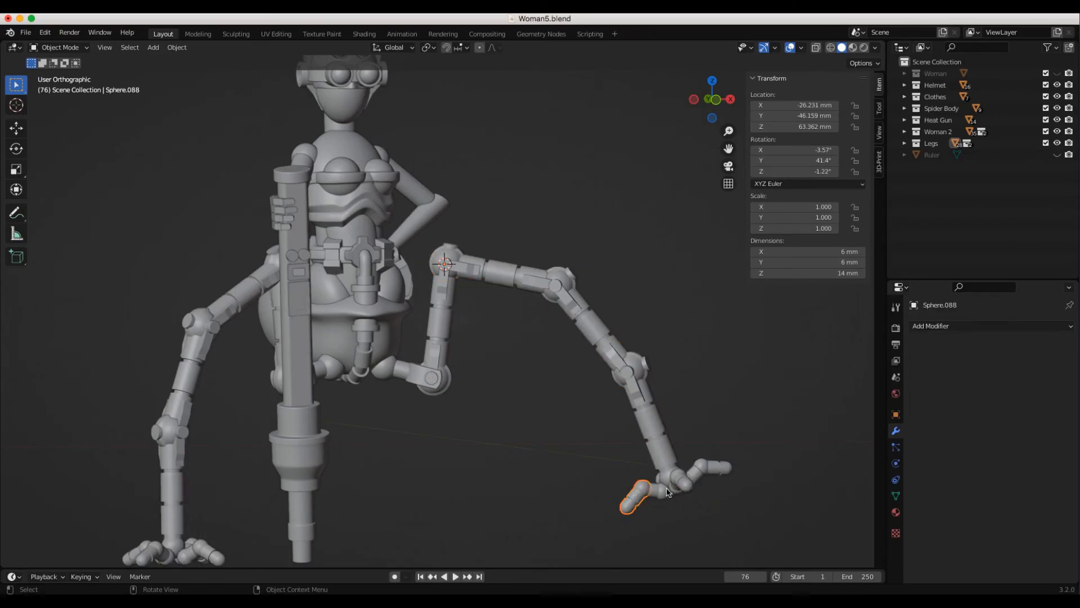
left_click(660, 490, "shift")
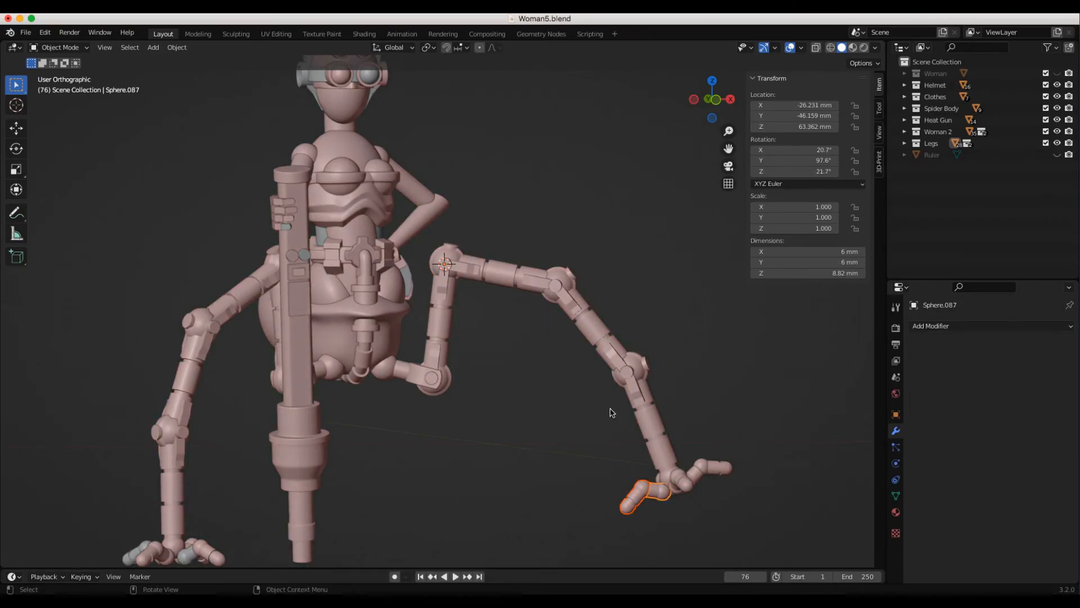
middle_click_drag(618, 397, 639, 332)
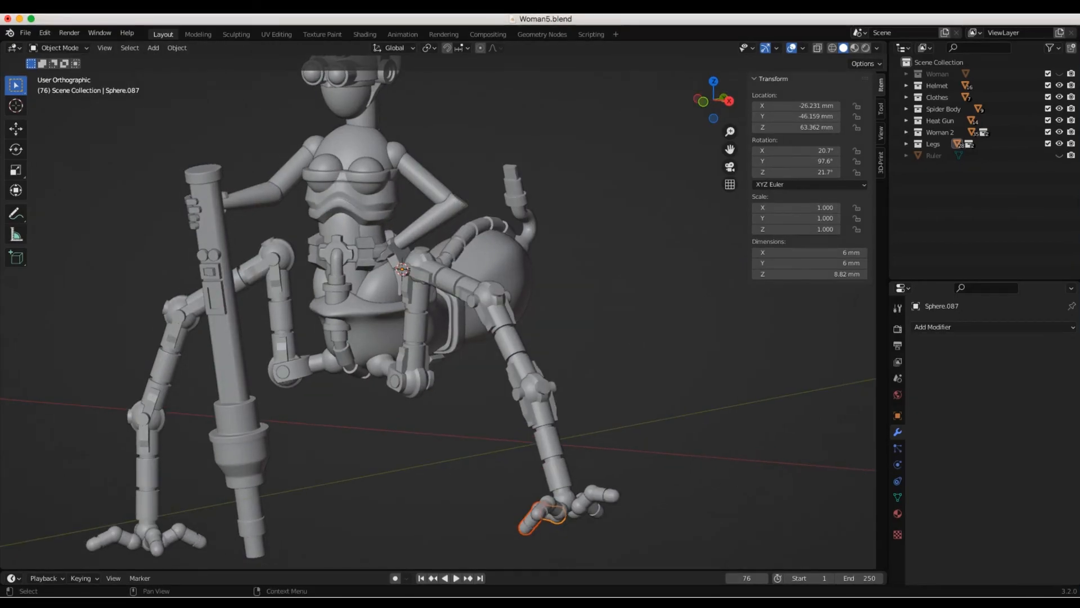